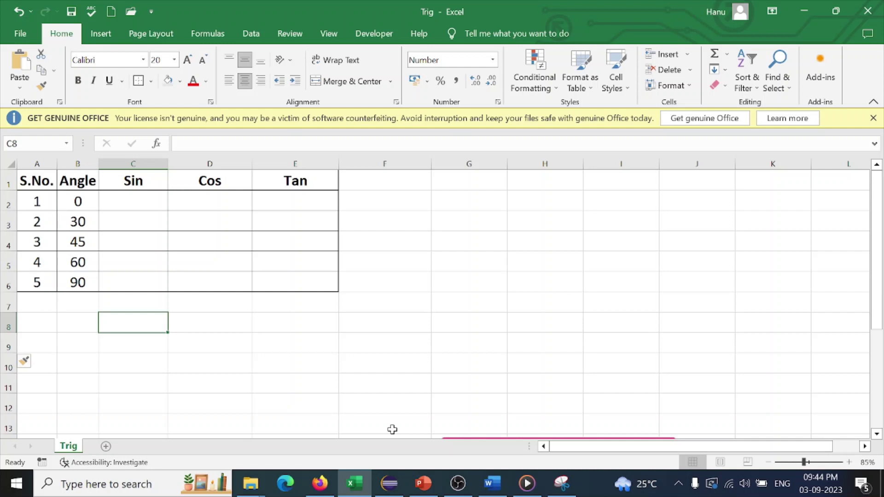
Step: Review the Sin, Cos and Tan headings, then start and discard a sine formula in the first Sin cell
left_click(140, 182)
left_click(218, 182)
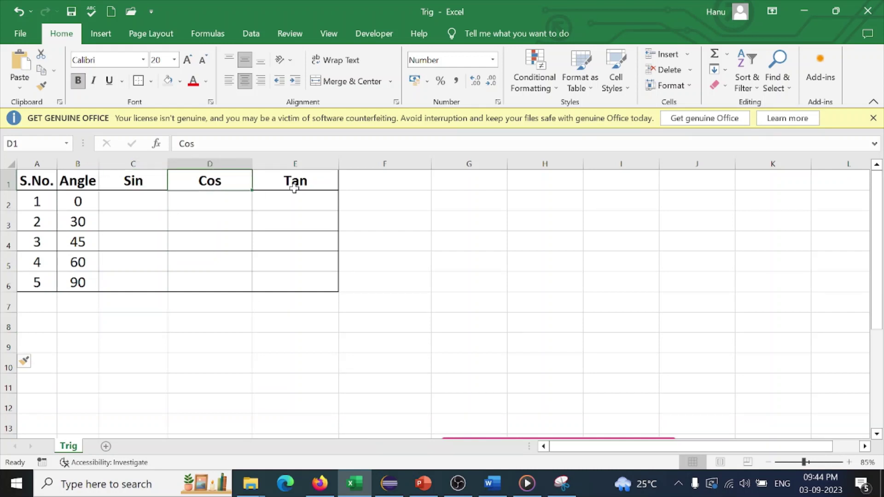
left_click(294, 187)
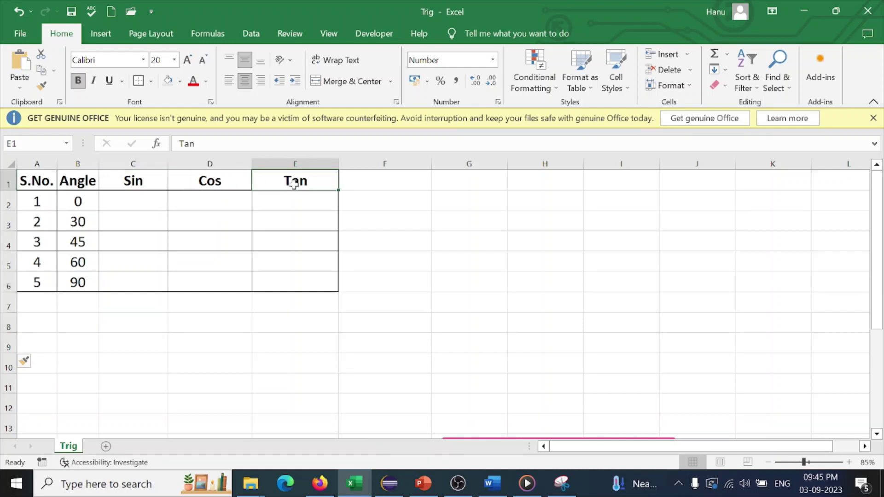
left_click(157, 200)
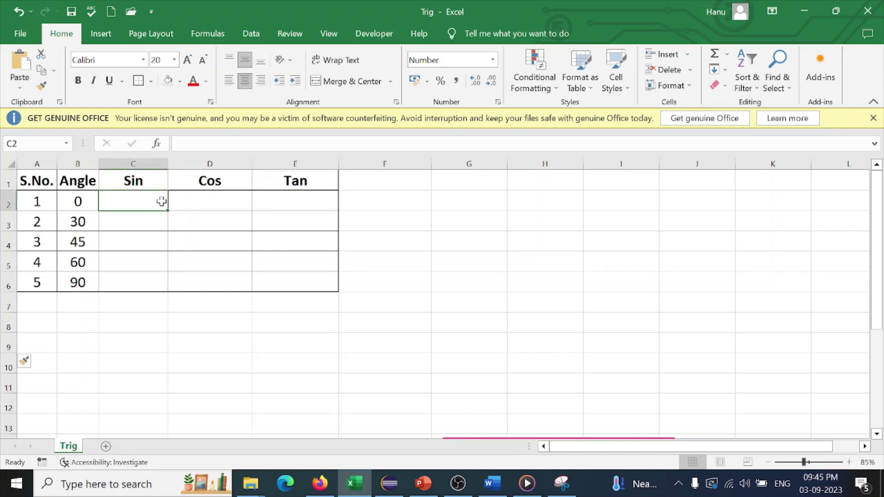
type("=sin")
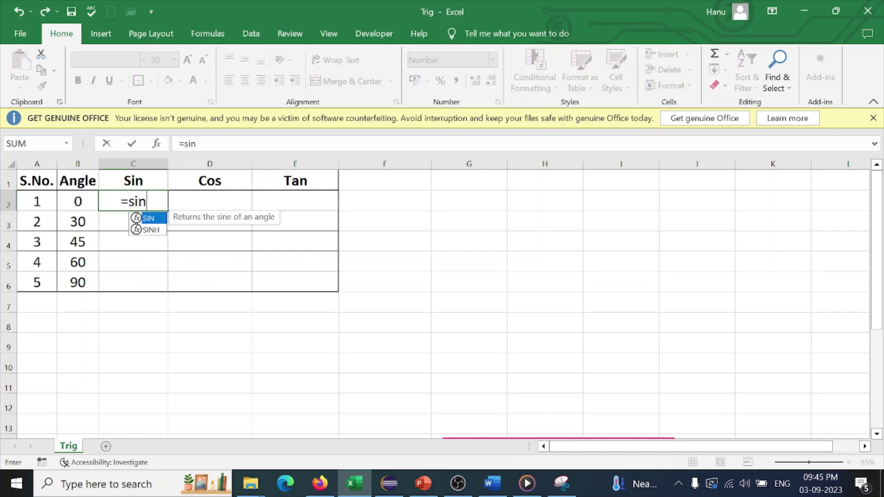
type("(")
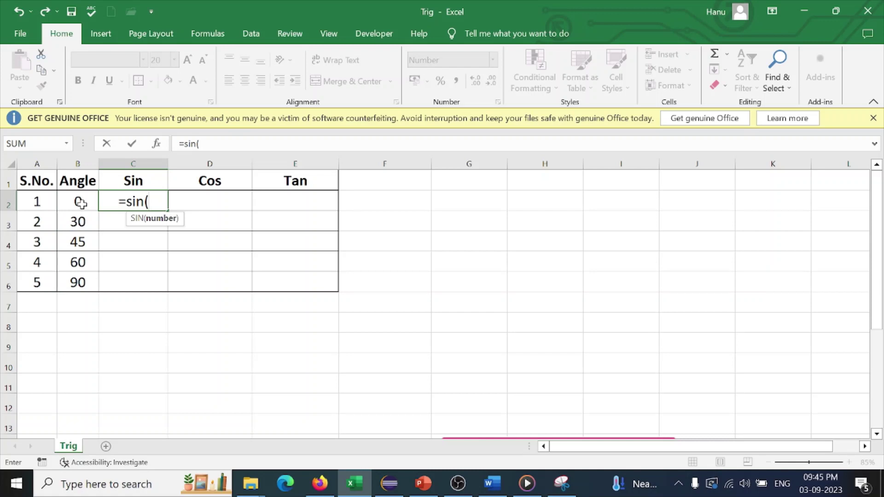
key("BackSpace")
key("BackSpace")
key("BackSpace")
key("BackSpace")
key("BackSpace")
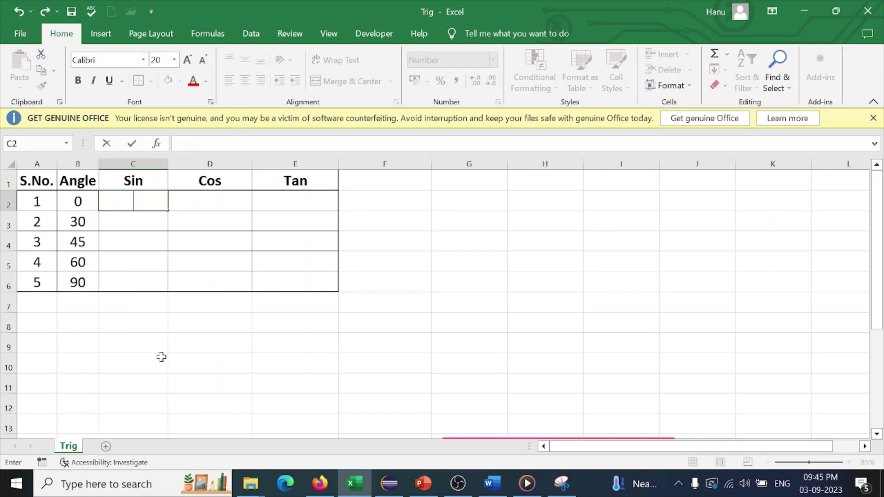
Step: Enter '2 pi radians', a text '=', 360 and '1 circle' across C8:F8
left_click(138, 324)
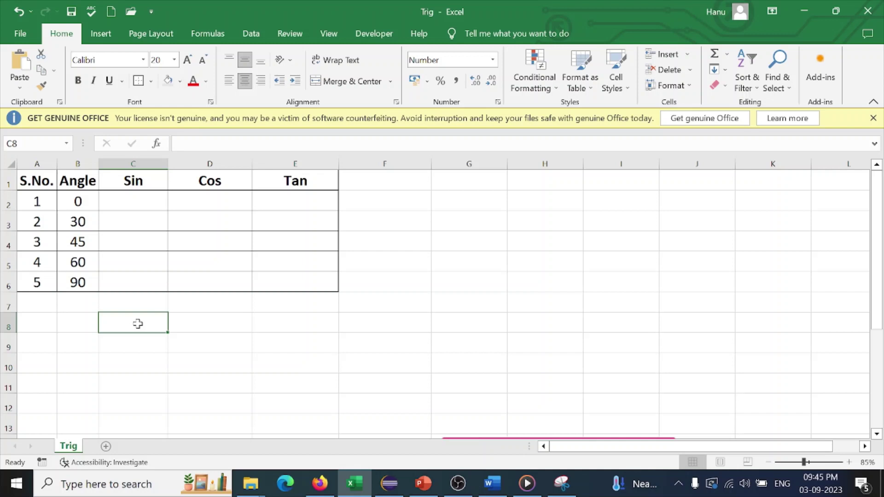
type("2 pi")
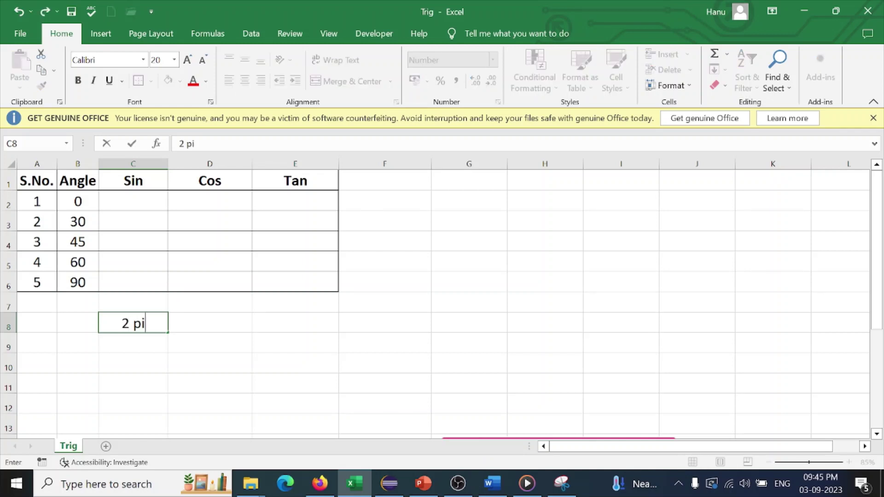
type(" radians")
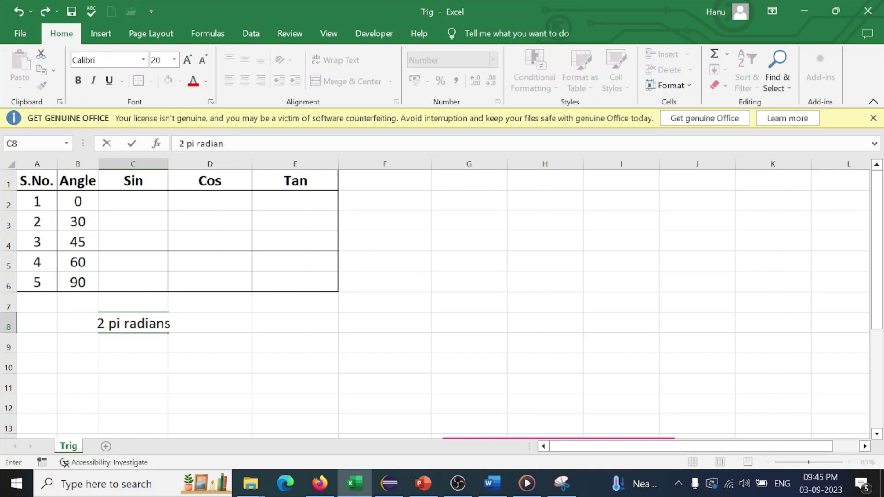
key("Tab")
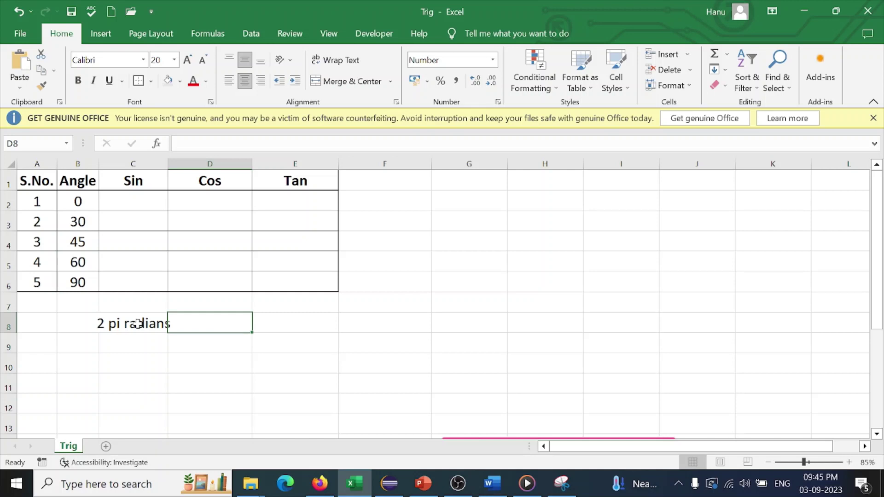
type("=")
key("BackSpace")
type("'=")
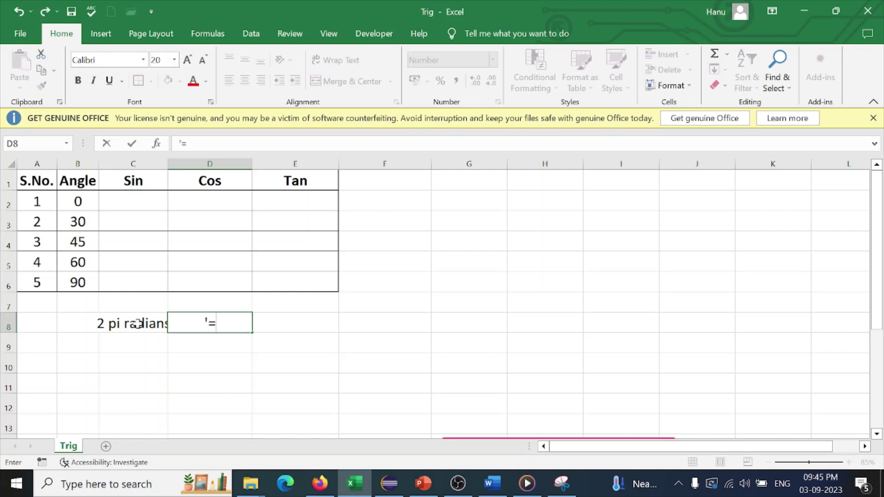
key("Tab")
type("360")
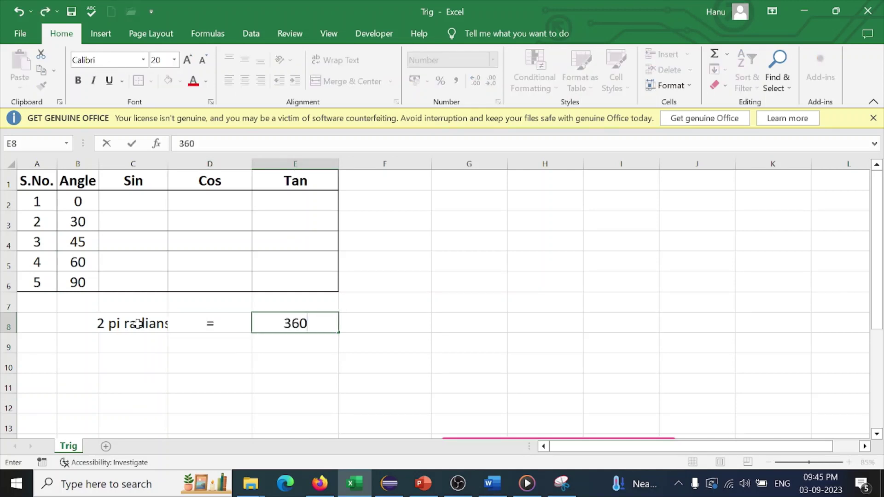
key("Tab")
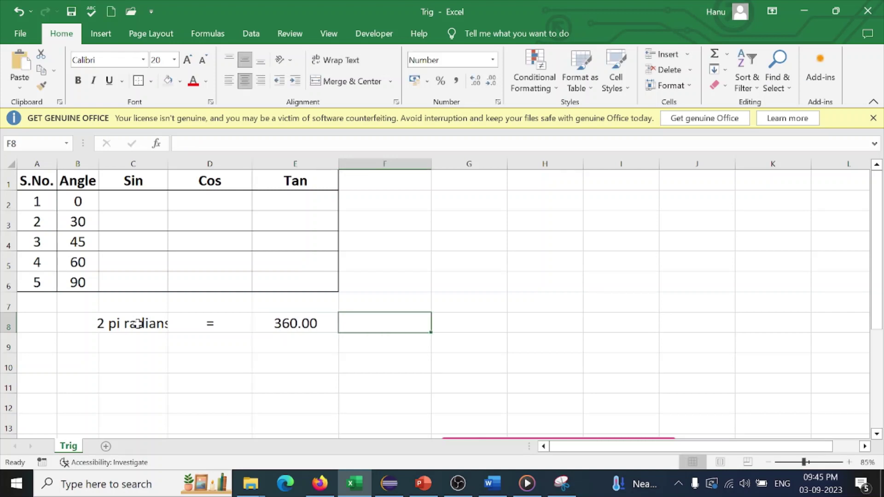
type("1 circl")
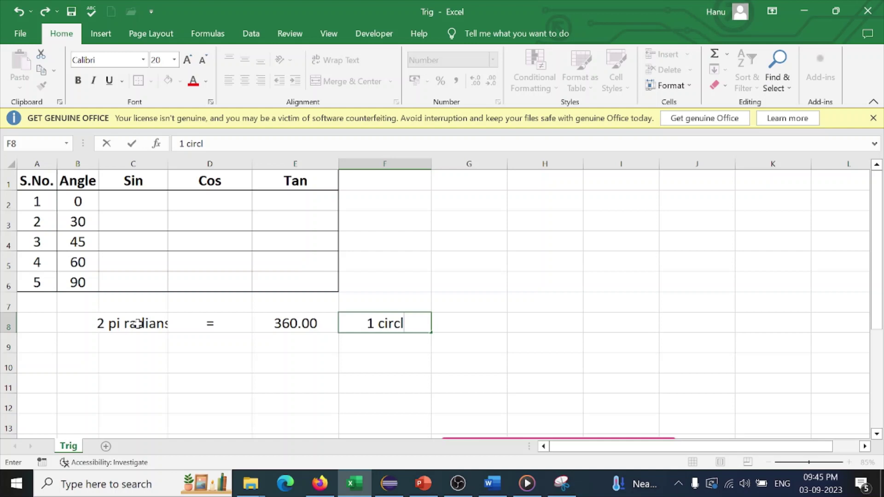
type("e")
key("Return")
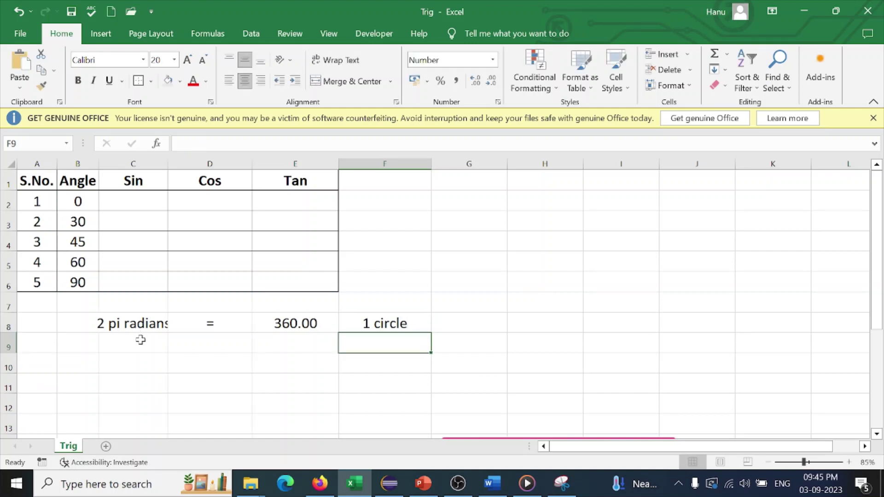
Step: Enter 'pi', a text '=' and 180 across C9:E9
left_click(140, 340)
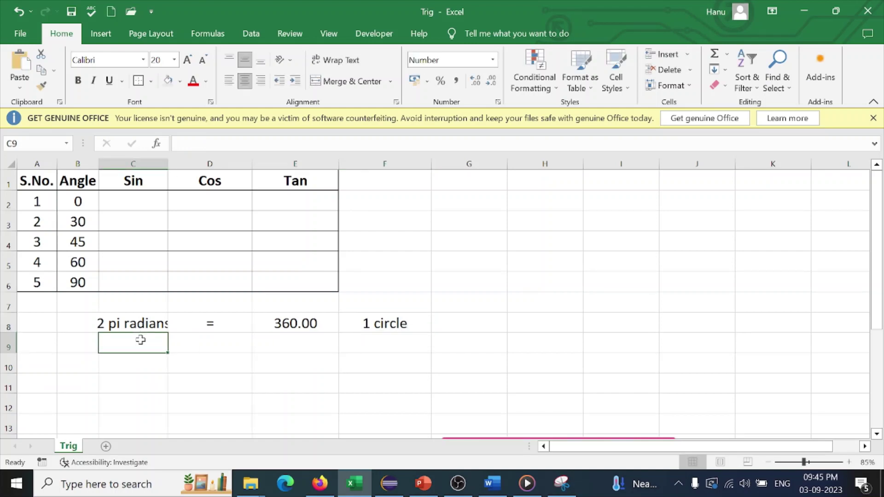
type("pi")
key("Tab")
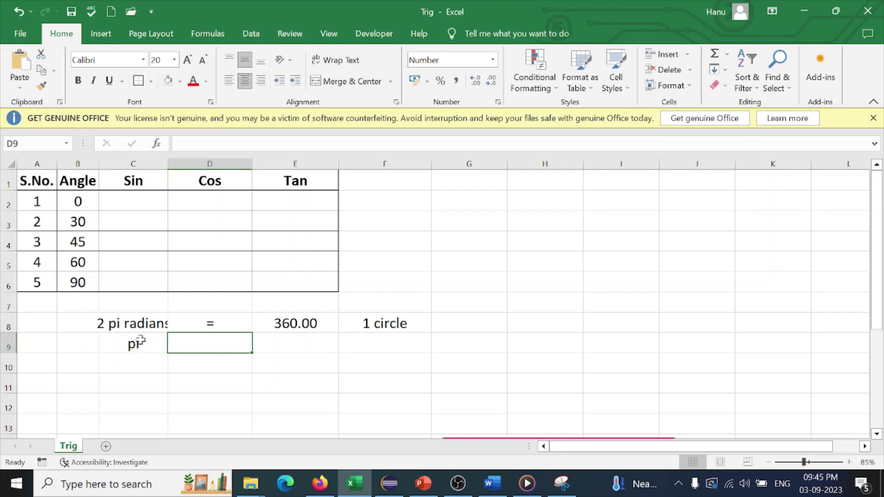
type("'")
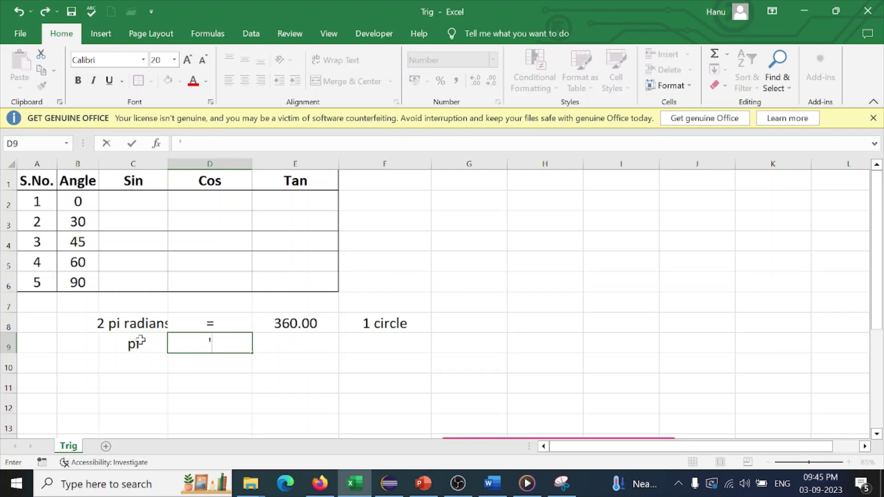
type("=")
key("Tab")
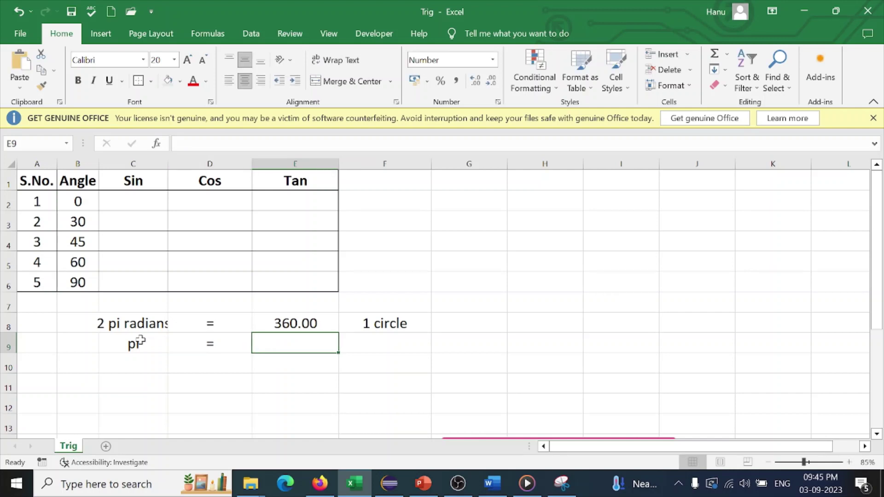
type("180")
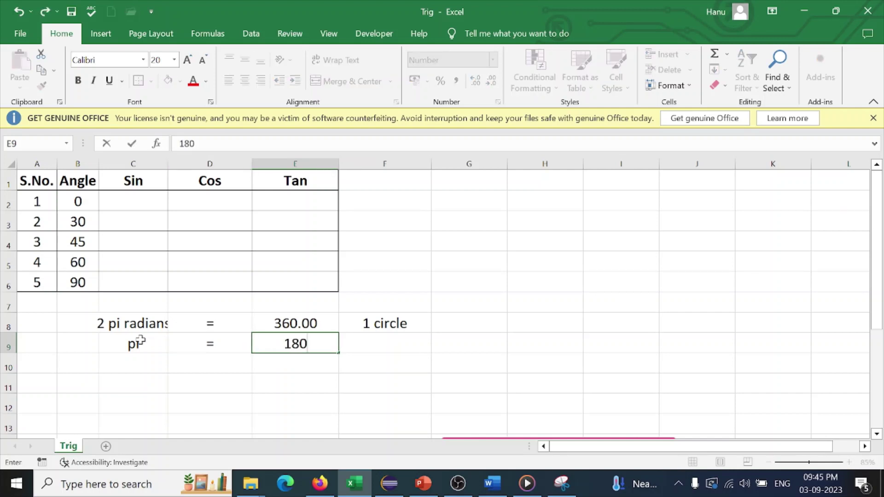
key("Return")
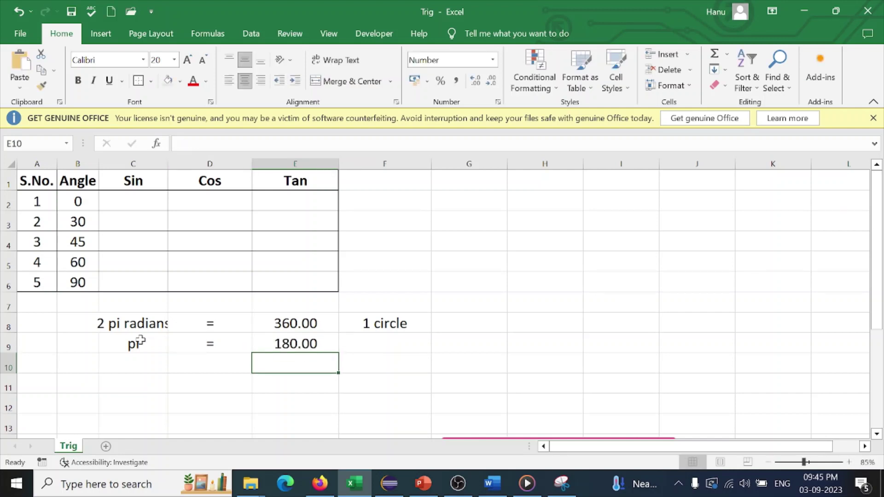
Step: Enter '1 radian', a text '=' and 180/pi across C10:E10
left_click(135, 363)
type("1 ")
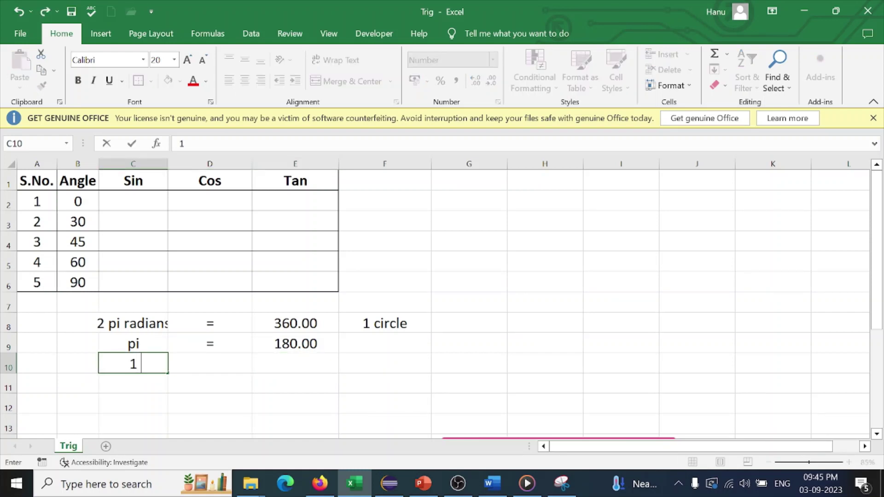
type("radian")
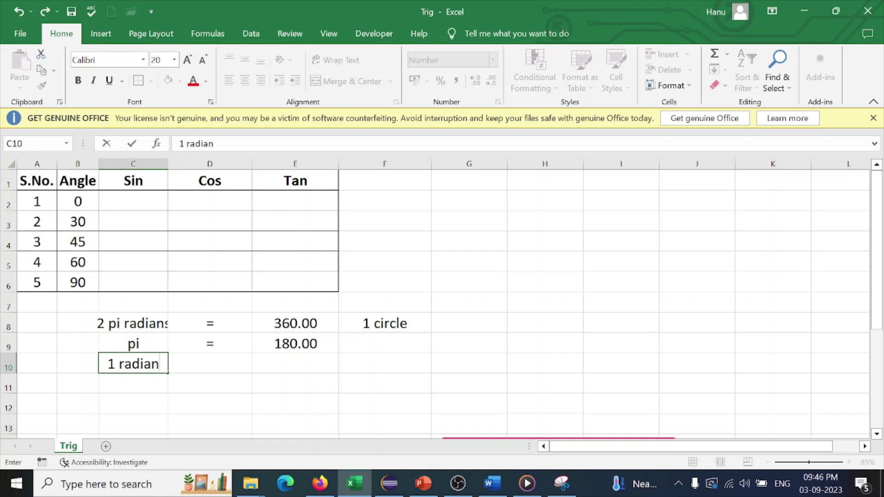
key("Tab")
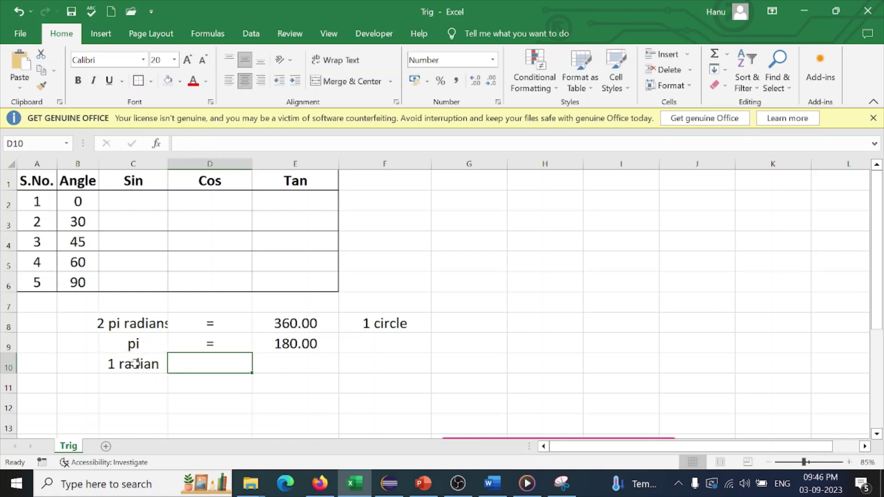
type("'=")
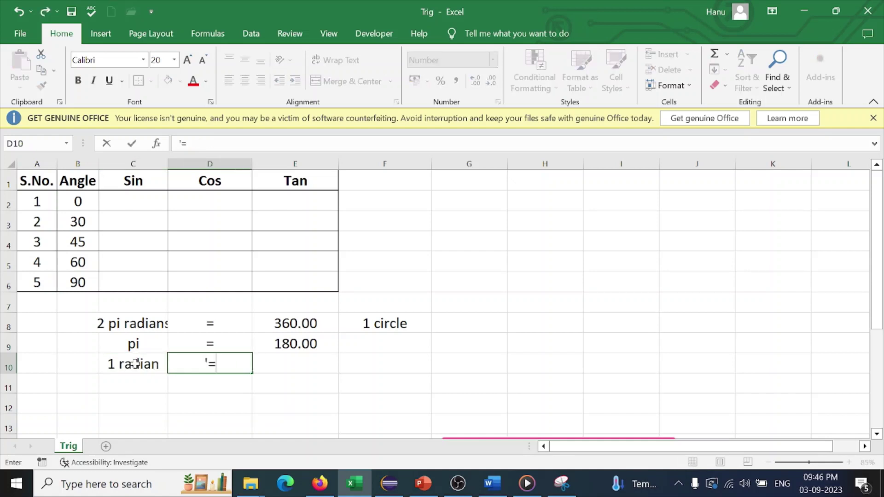
key("Tab")
type("180")
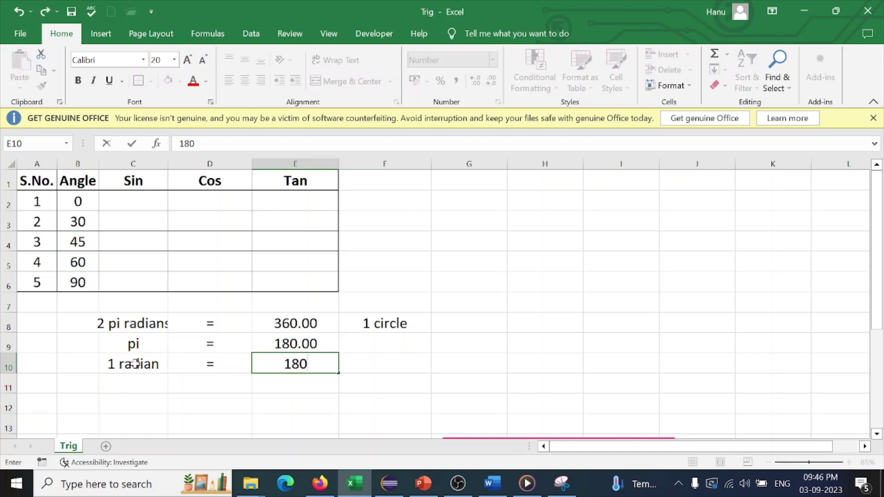
type("/pi")
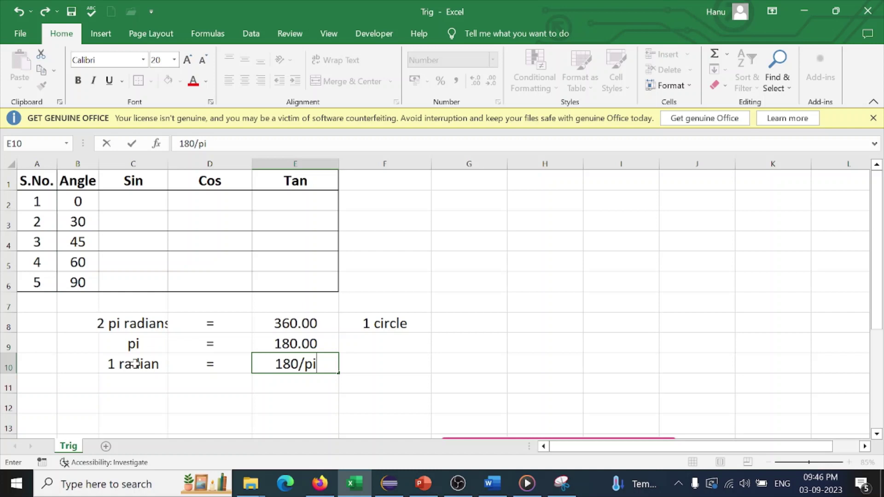
key("Return")
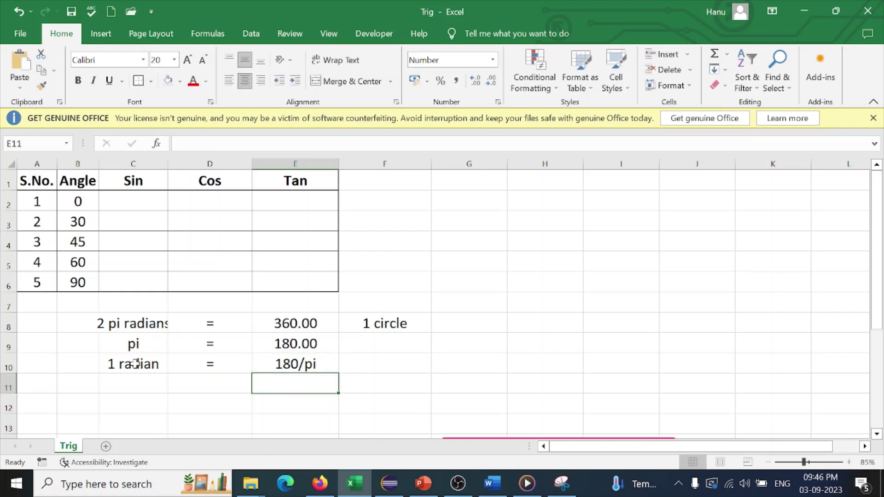
Step: Enter '1 degree', a text '=' and pi/180 across C11:E11
left_click(135, 383)
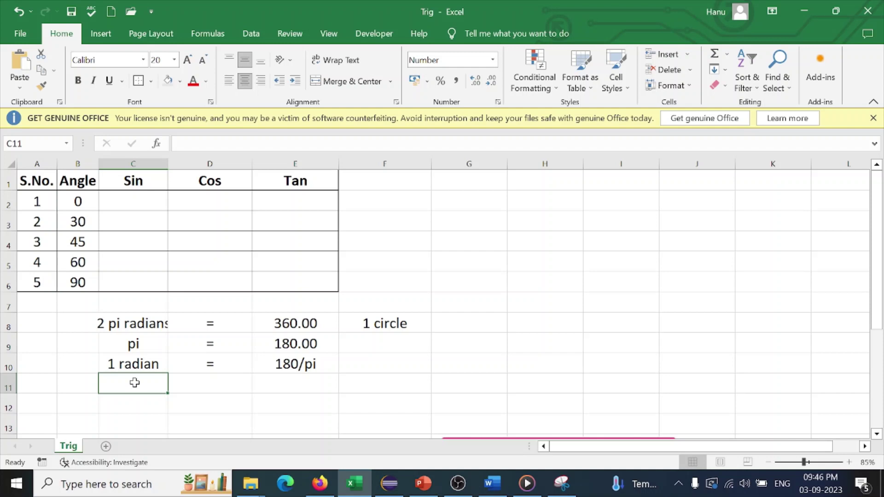
type("1 degree")
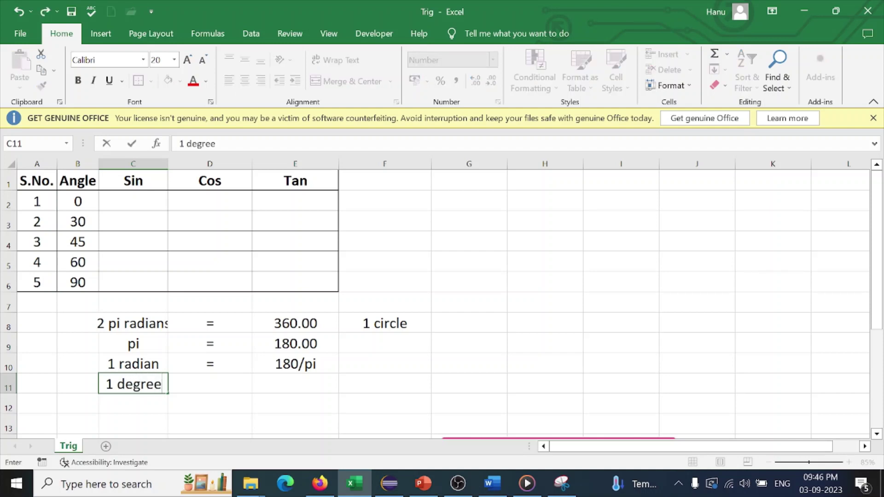
key("Tab")
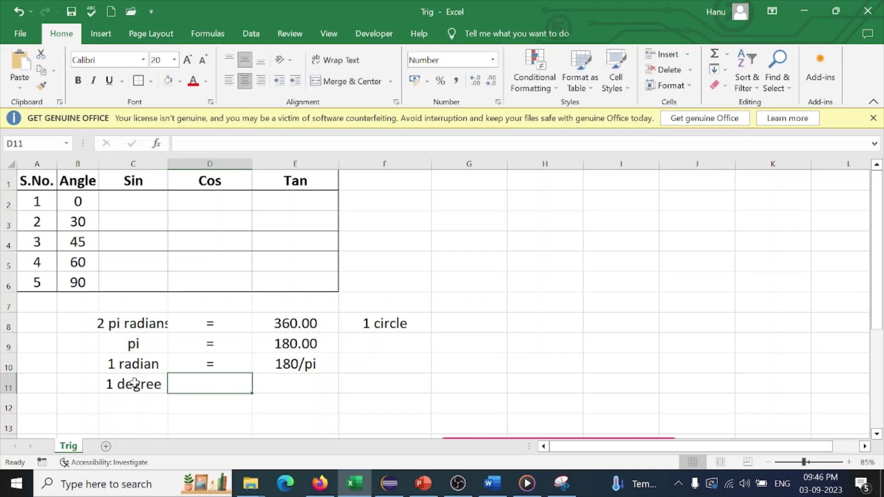
type("=")
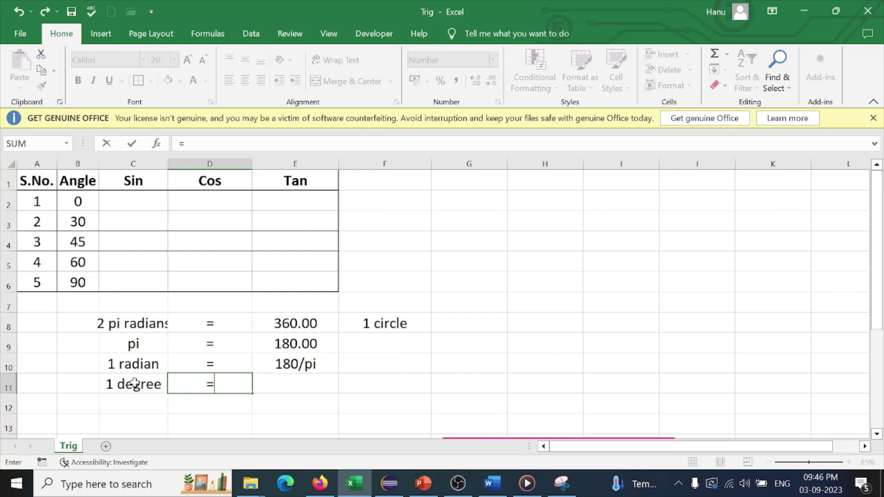
left_click(301, 380)
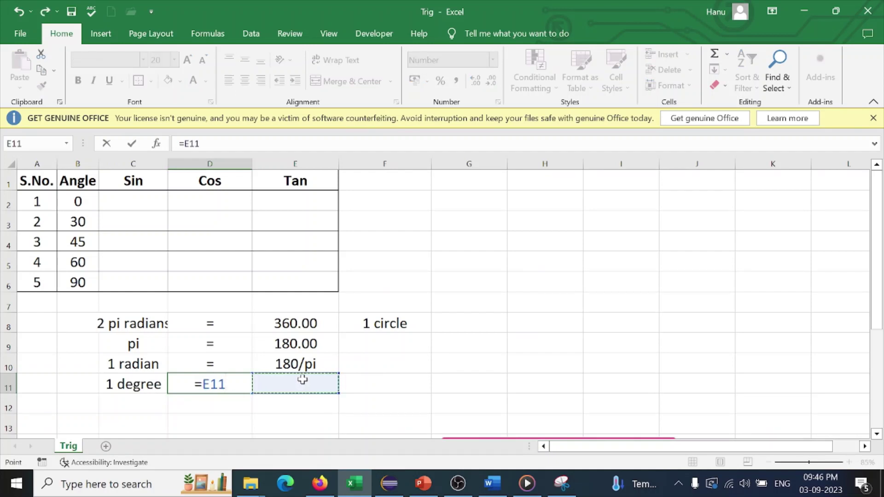
key("Escape")
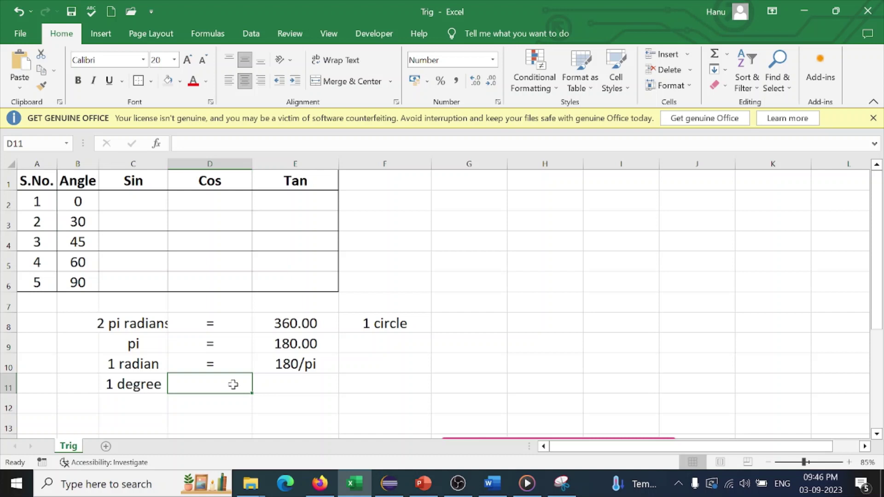
type("'=")
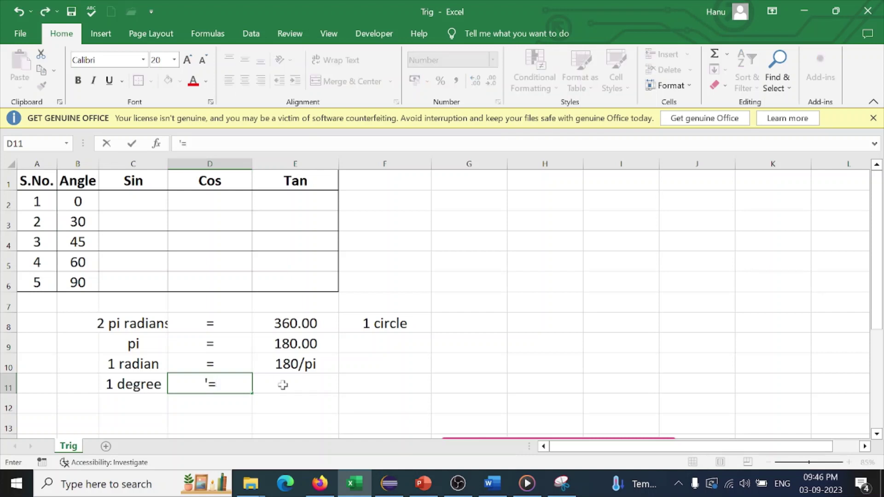
left_click(282, 385)
type("pi/1")
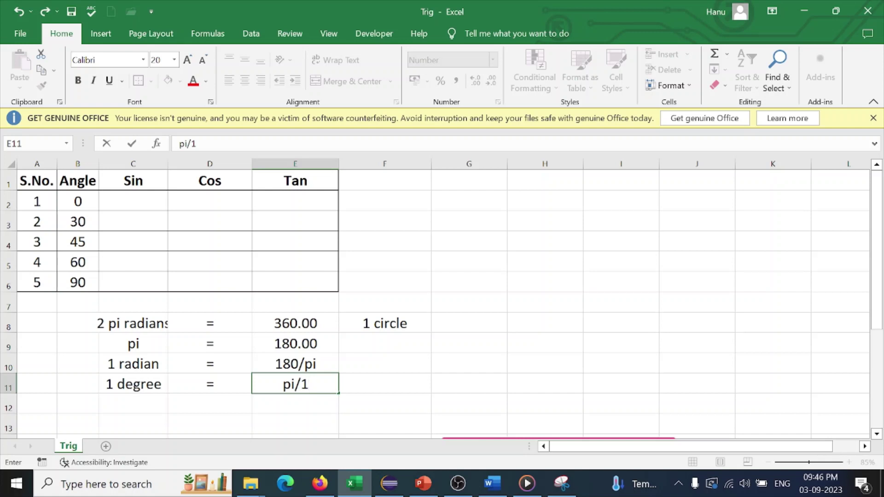
type("80")
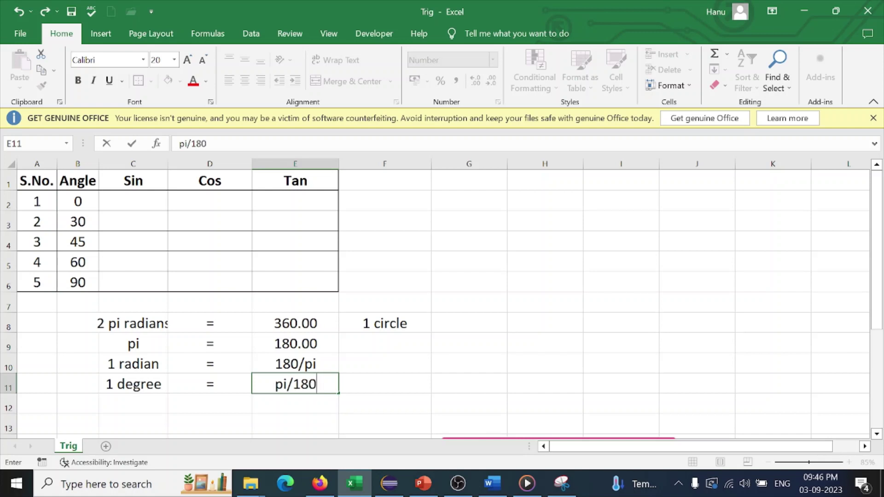
key("Return")
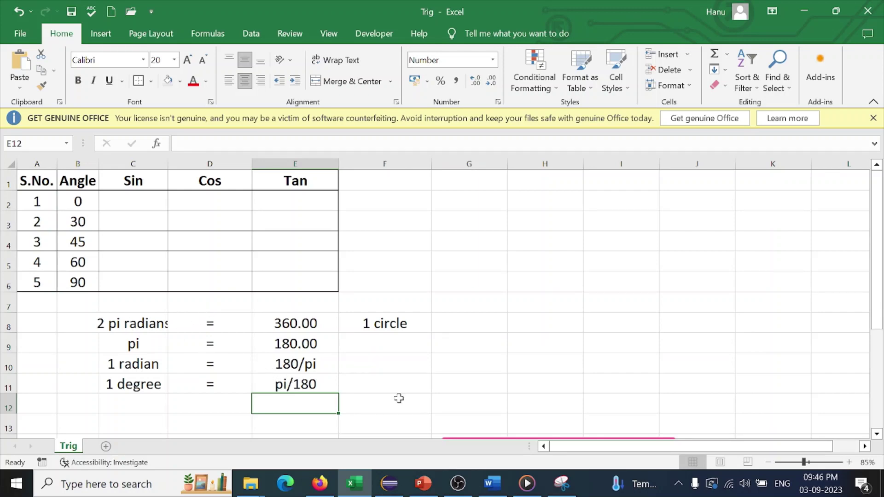
Step: Make the pi/180 value in cell E11 bold
left_click(458, 484)
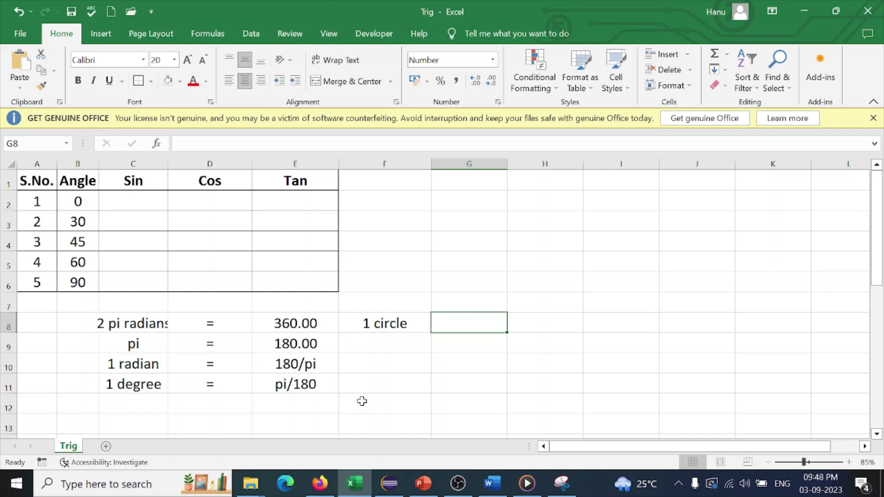
scroll(362, 401, "down", 2)
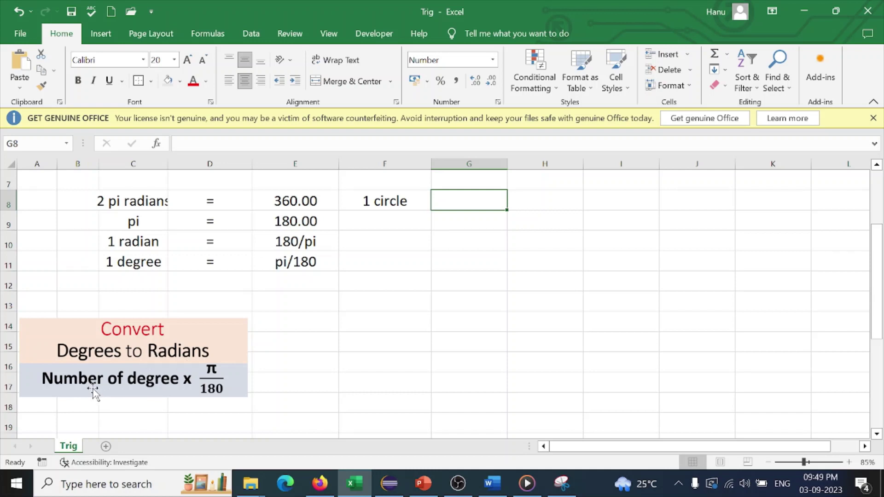
left_click(293, 261)
key("ctrl+b")
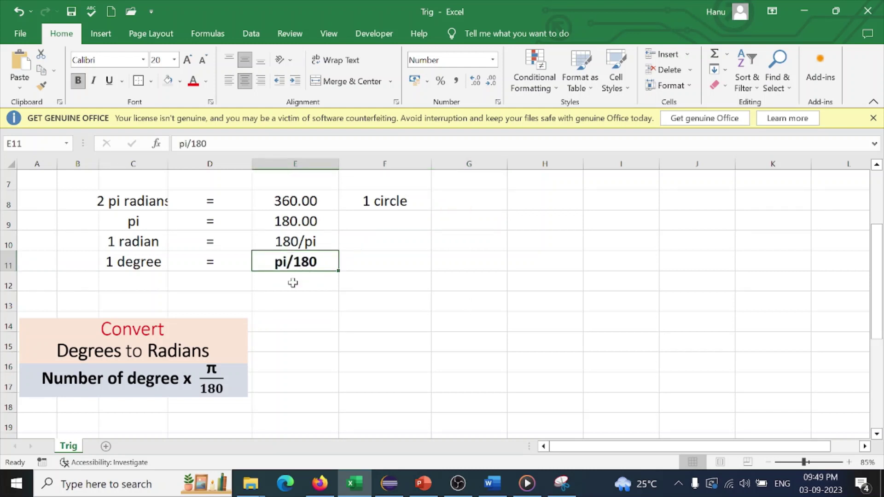
scroll(253, 316, "up", 2)
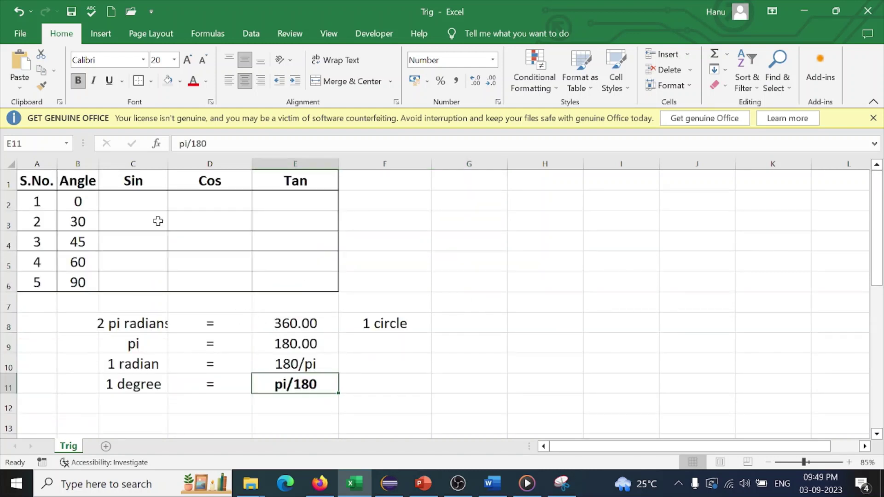
Step: Insert a new column C headed 'pi/180' and widen it to fit
right_click(137, 166)
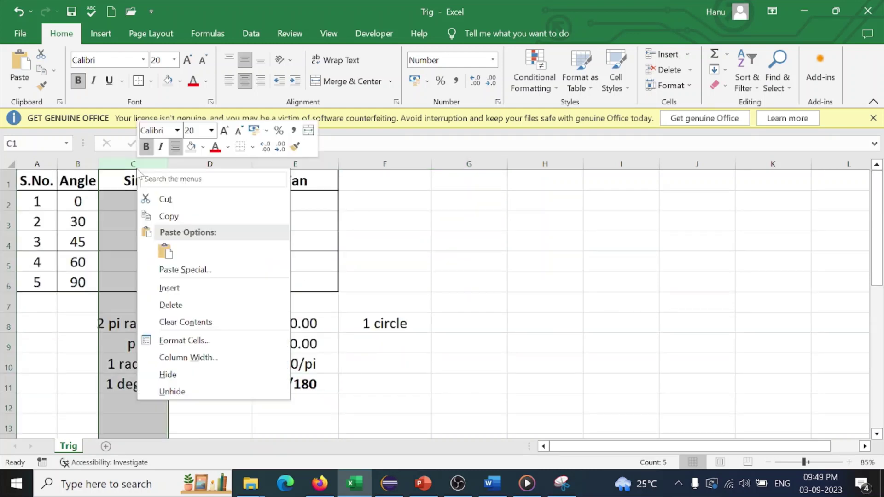
left_click(201, 289)
left_click(122, 181)
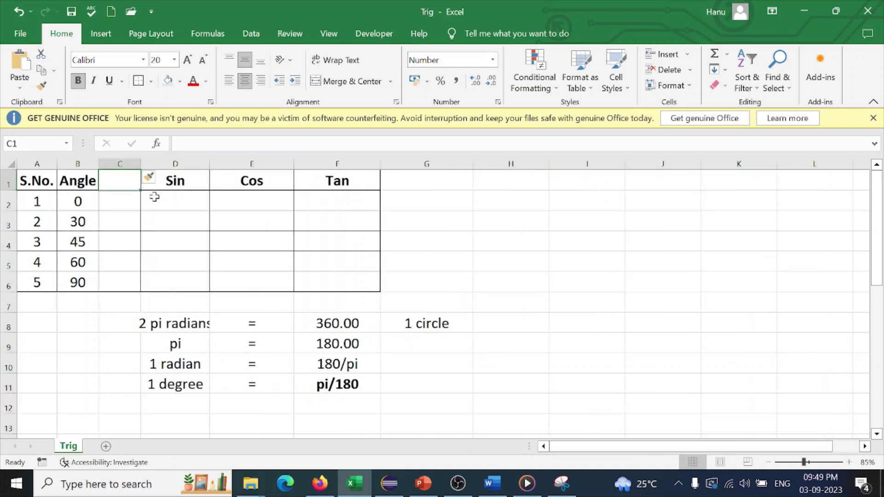
type("pi/")
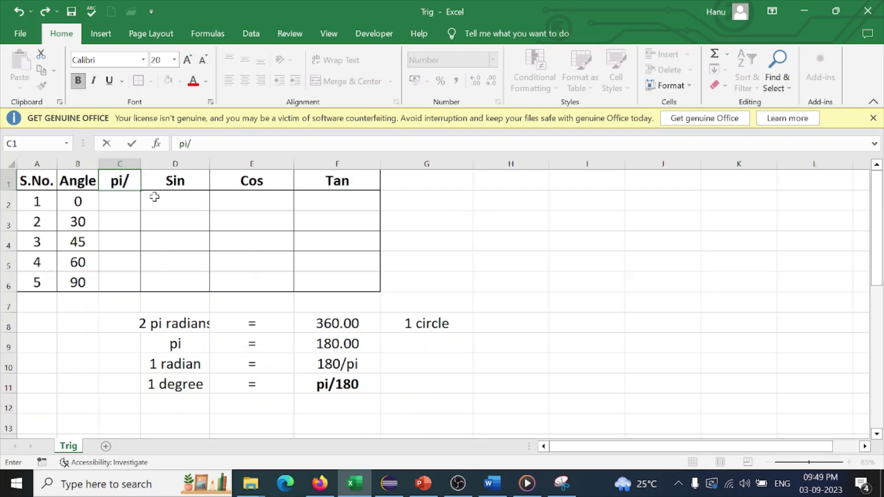
type("180")
key("Return")
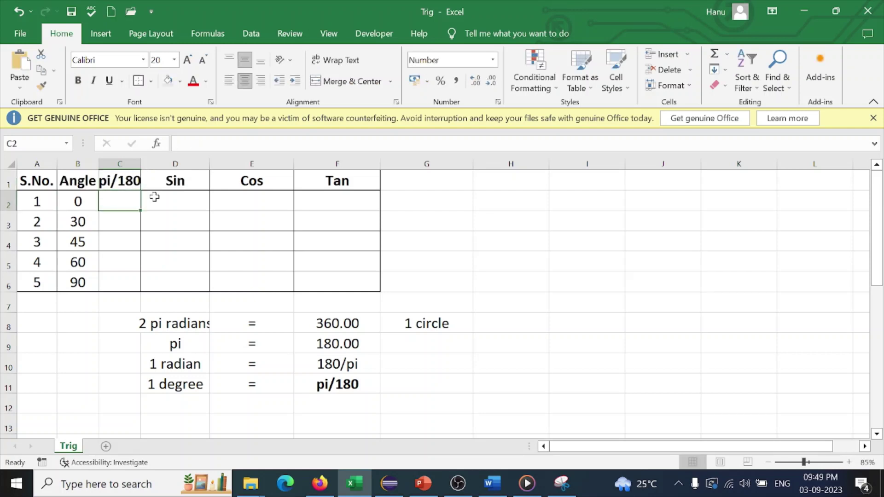
left_click_drag(140, 163, 165, 164)
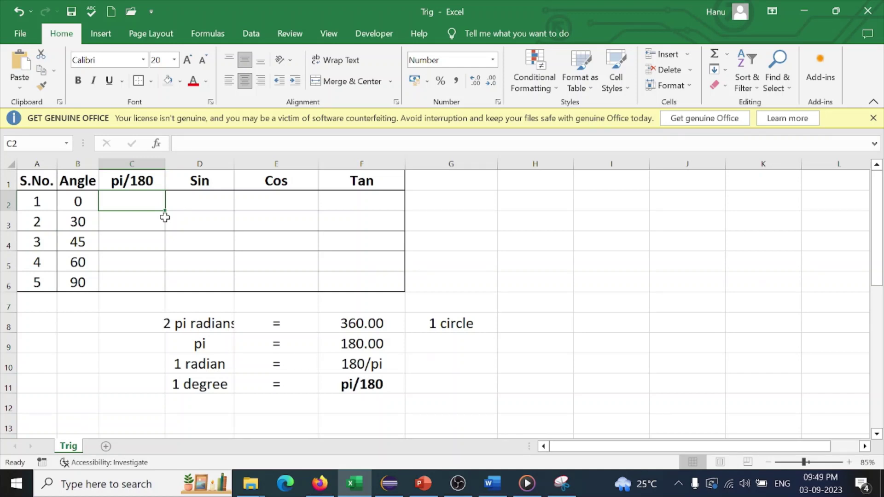
Step: Enter =B2*PI()/180 in C2 and fill it down to C6
type("=")
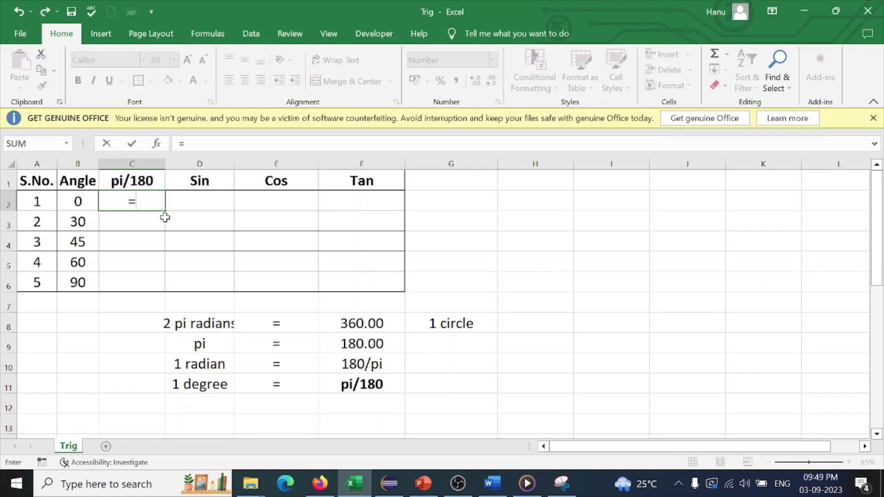
left_click(80, 201)
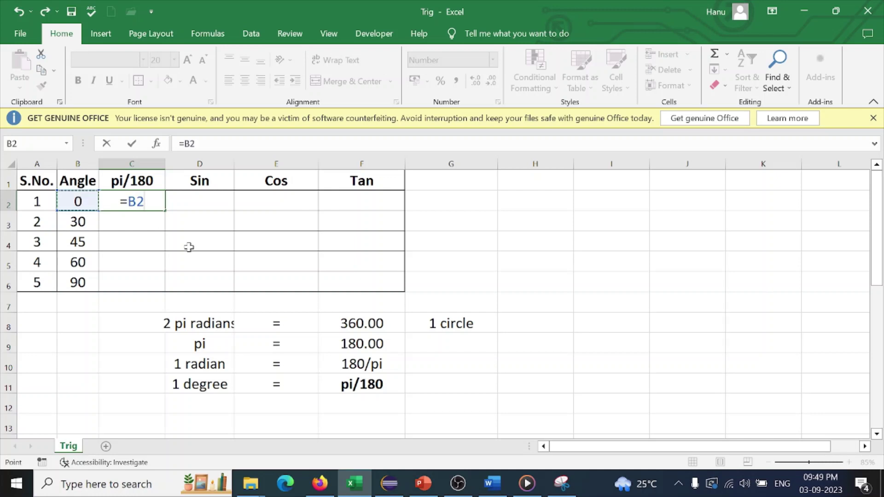
type("*")
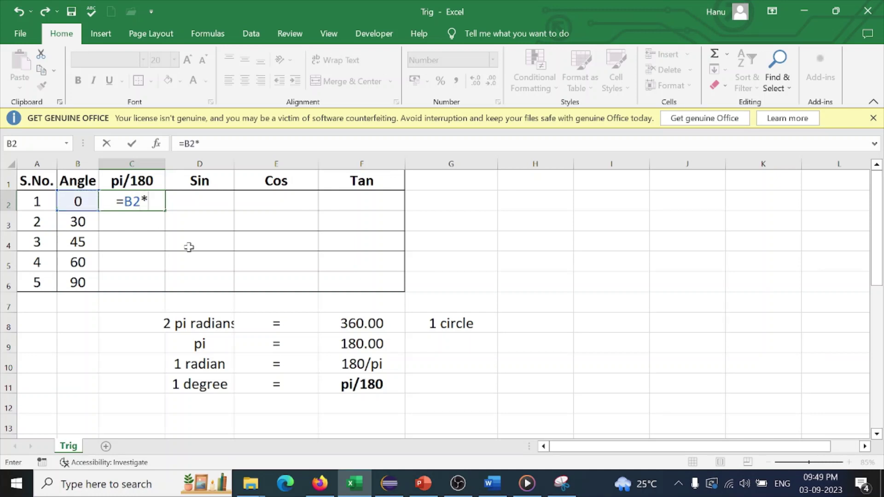
type("pi()/")
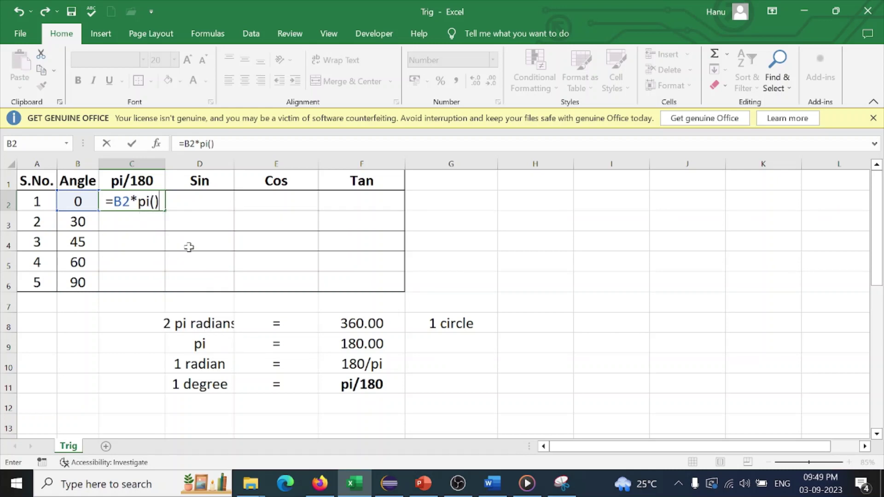
type("180")
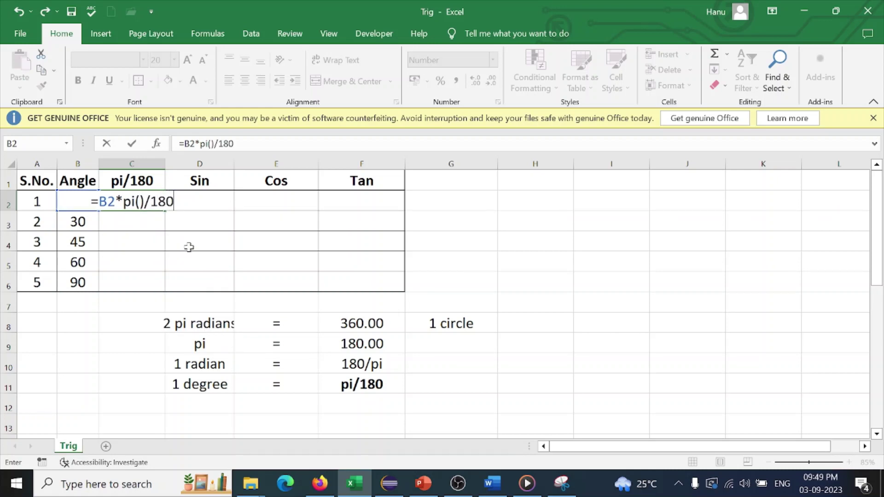
key("Return")
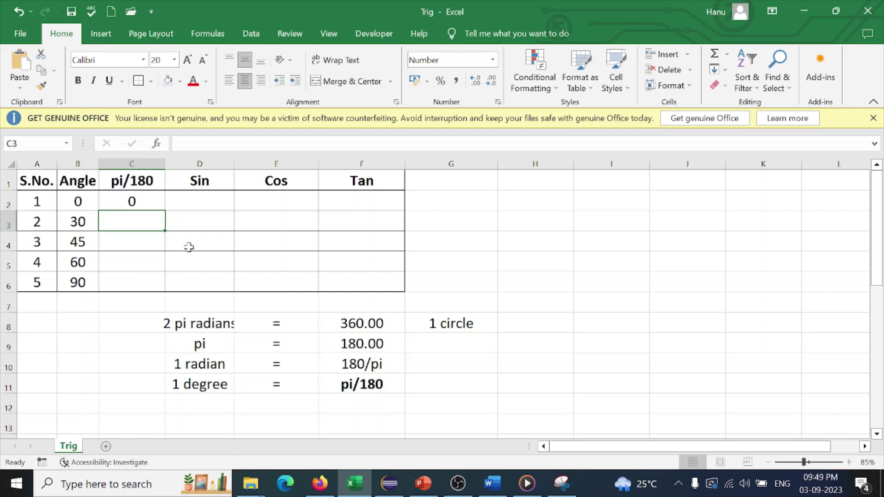
left_click(152, 201)
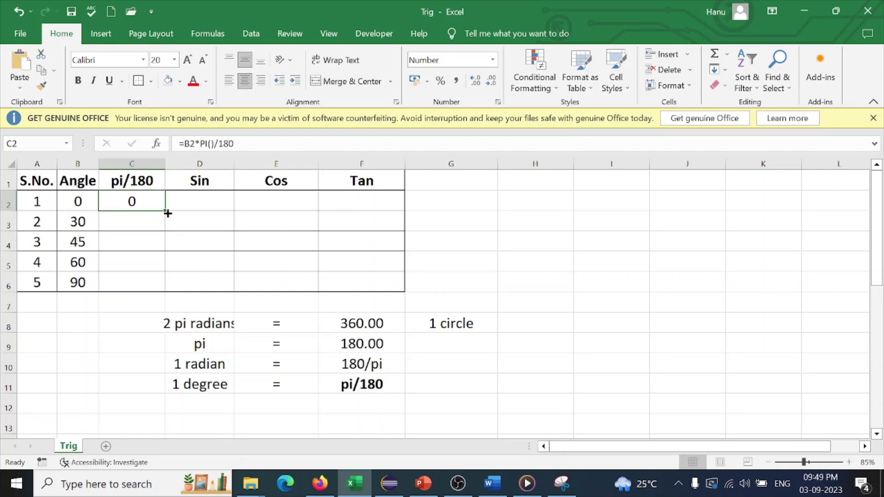
left_click_drag(166, 216, 168, 286)
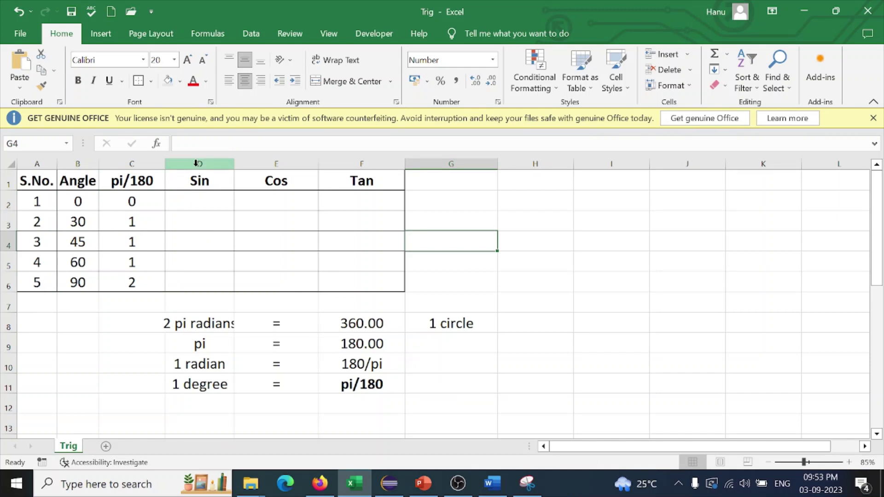
Step: Insert a blank column D before Sin and head it 'radians'
left_click(197, 163)
right_click(198, 165)
left_click(250, 285)
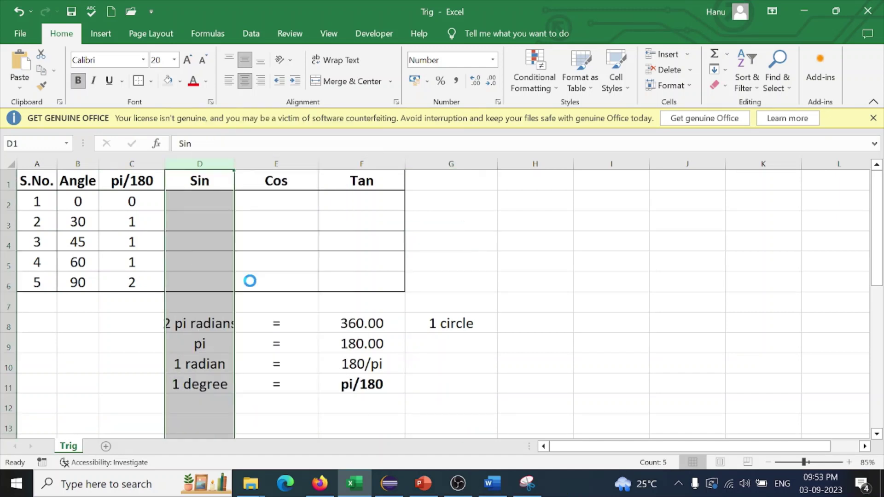
left_click(199, 185)
type("r")
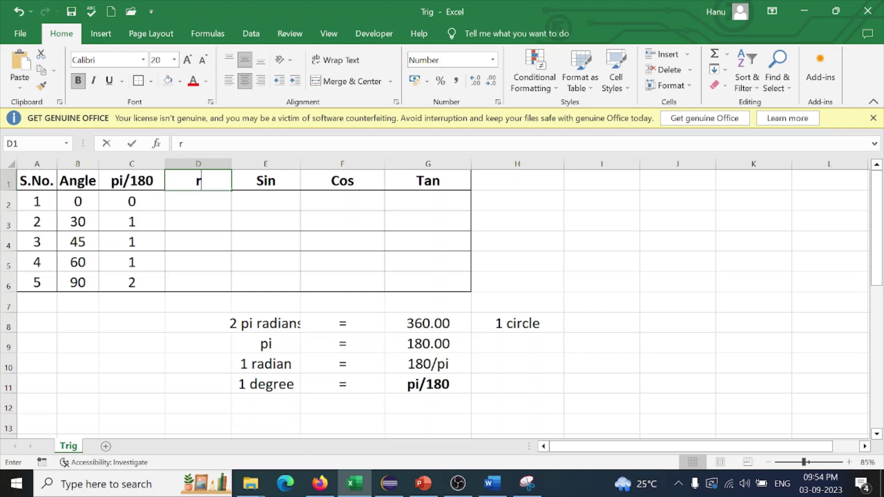
type("adian")
key("Return")
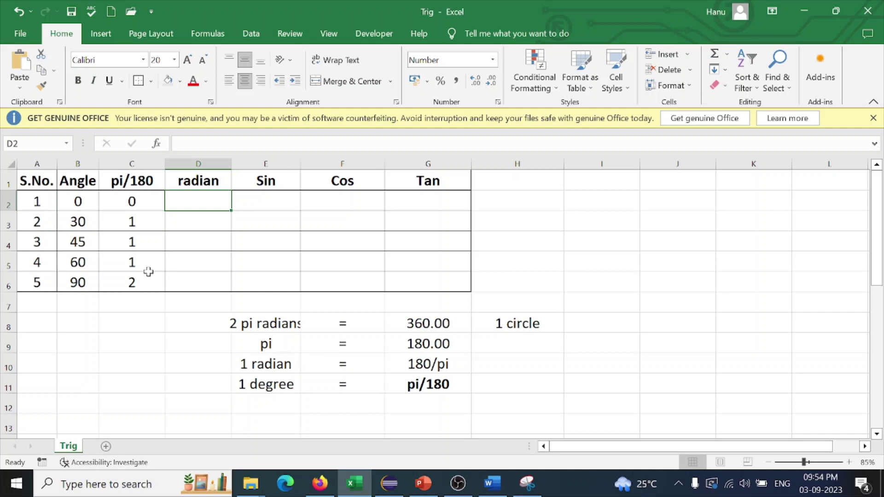
left_click(266, 382)
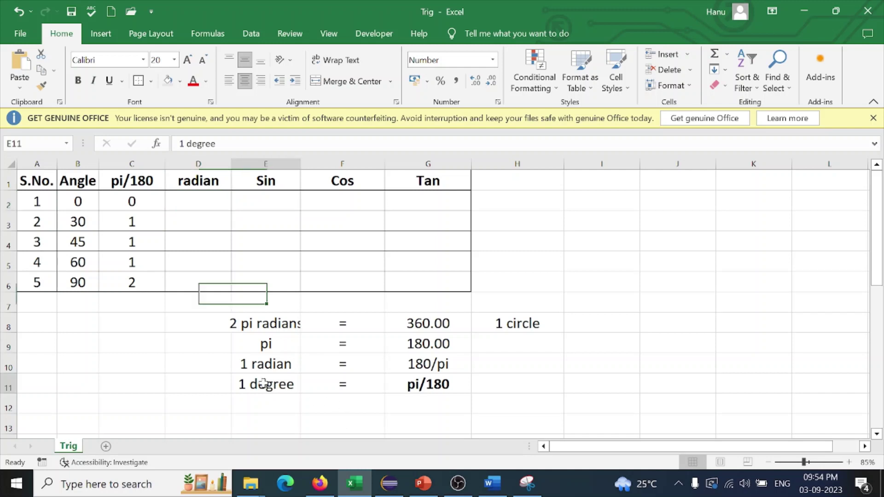
left_click(418, 388)
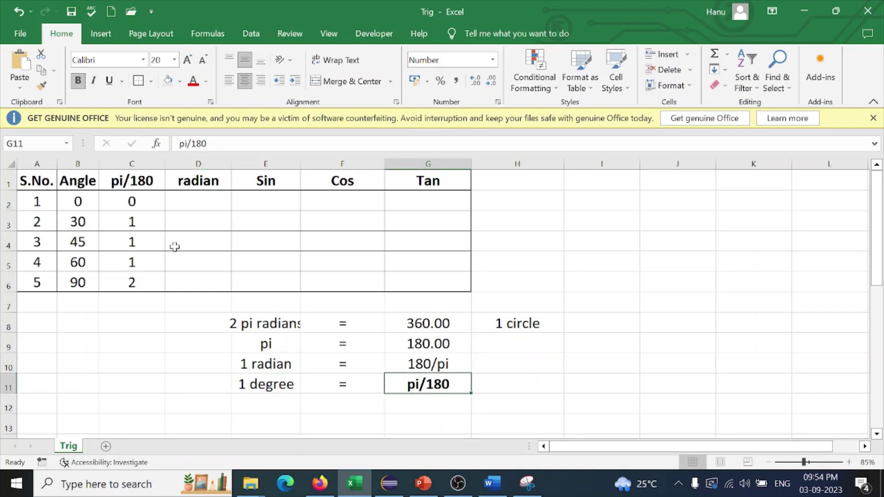
left_click(196, 203)
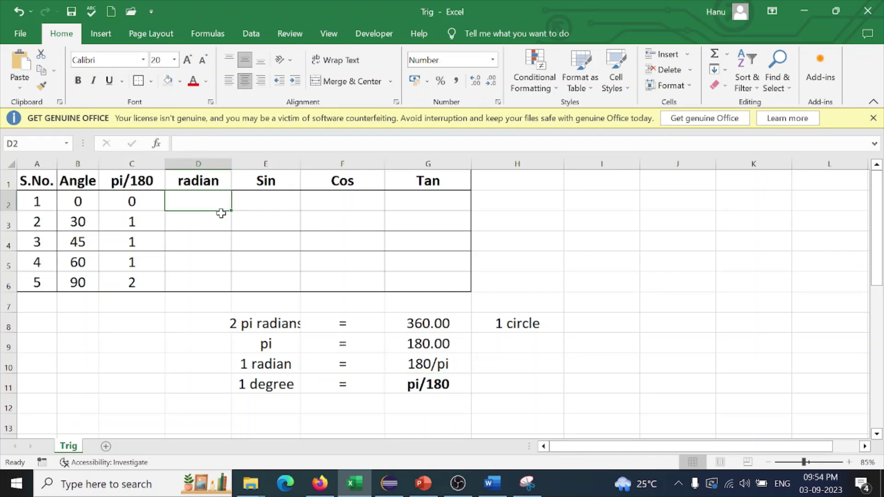
double_click(225, 183)
type("s")
key("Return")
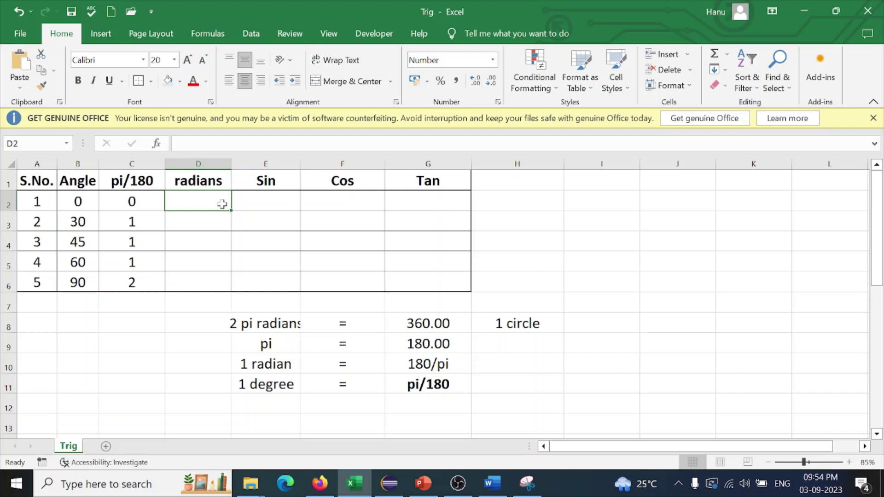
Step: Enter =RADIANS(B2) in D2 and fill it down to D6
type("=")
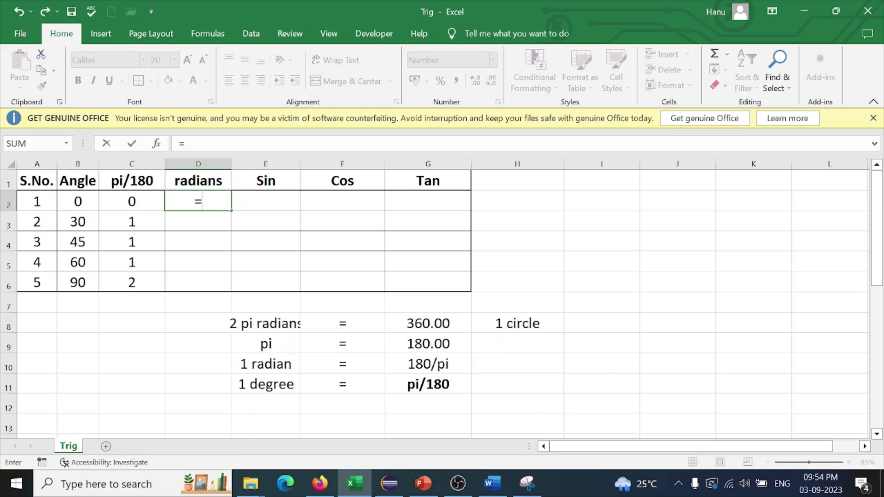
type("ra")
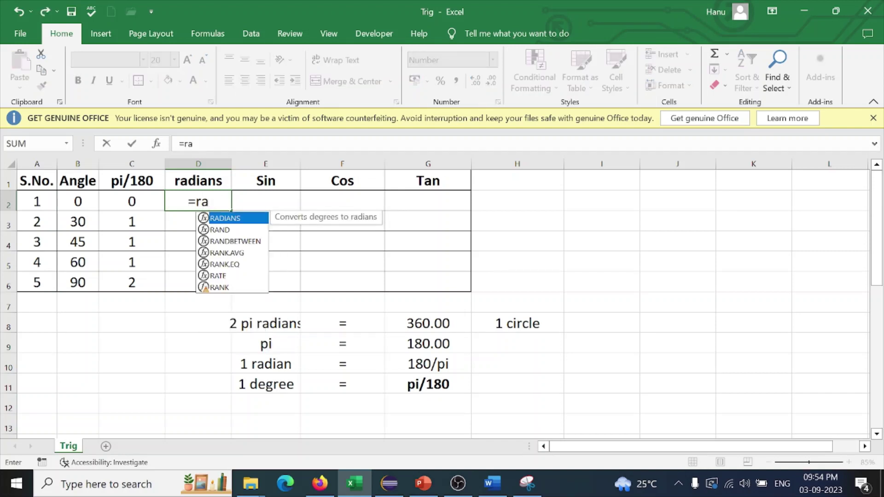
key("Tab")
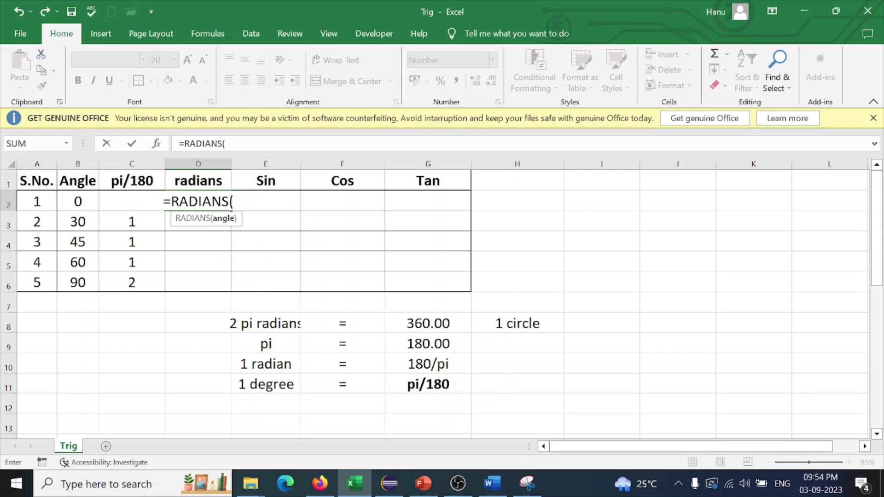
left_click(76, 201)
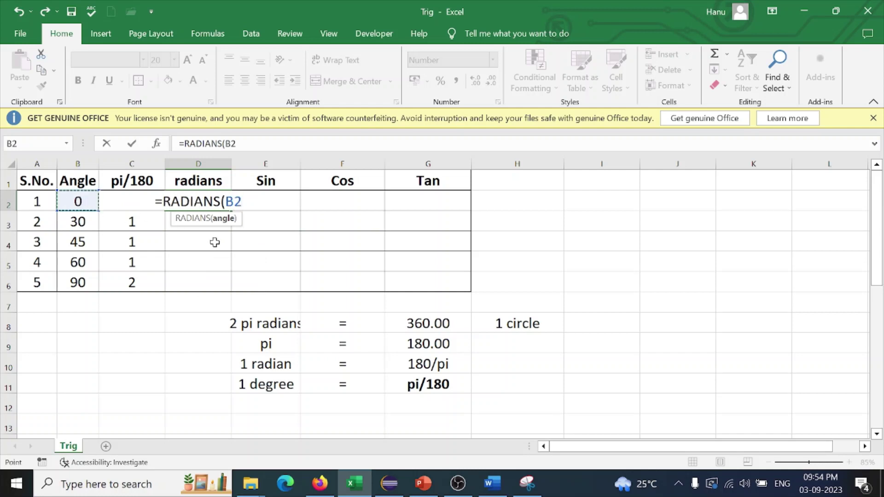
type(")")
key("Return")
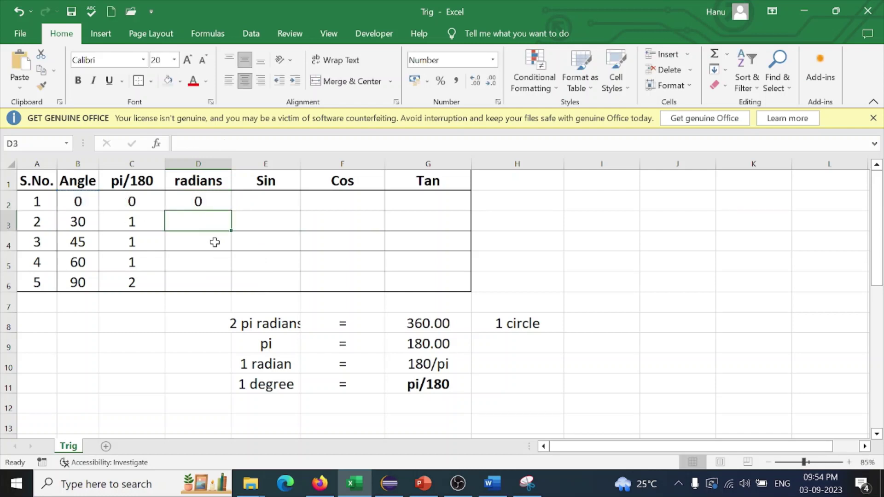
left_click(201, 198)
left_click_drag(232, 211, 233, 295)
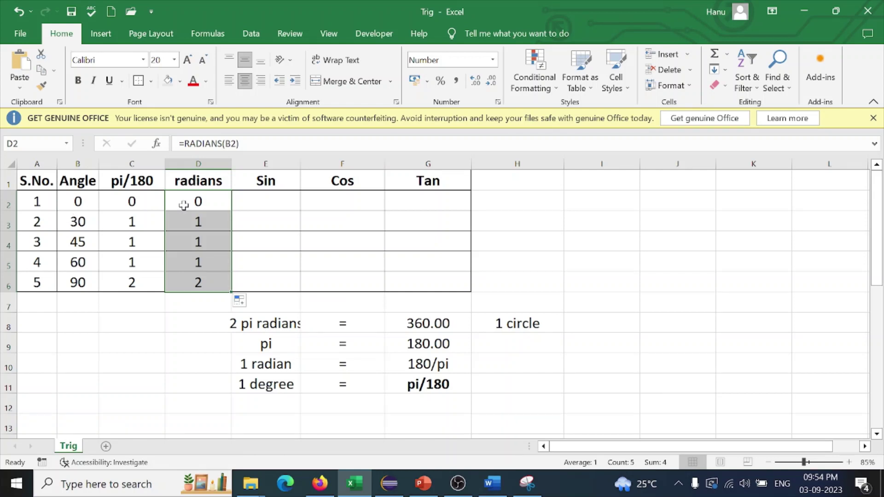
Step: Enter =SIN(D2) in E2 and fill it down to E6
left_click(276, 202)
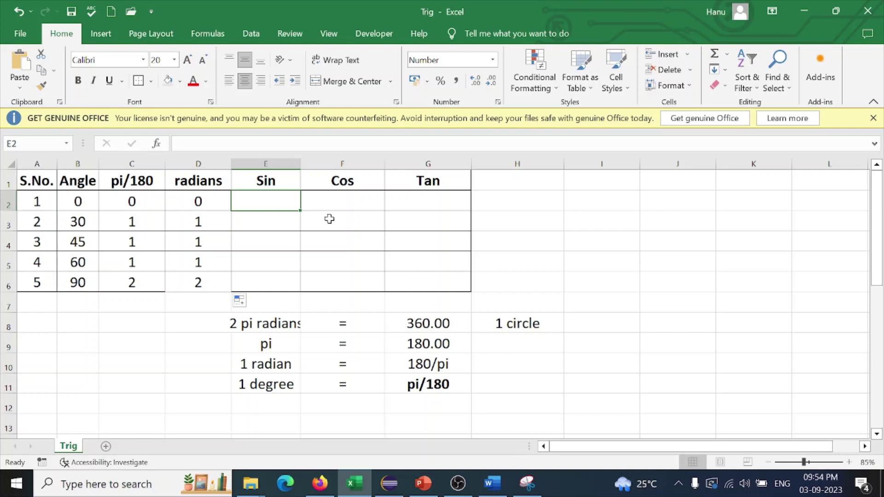
type("=si")
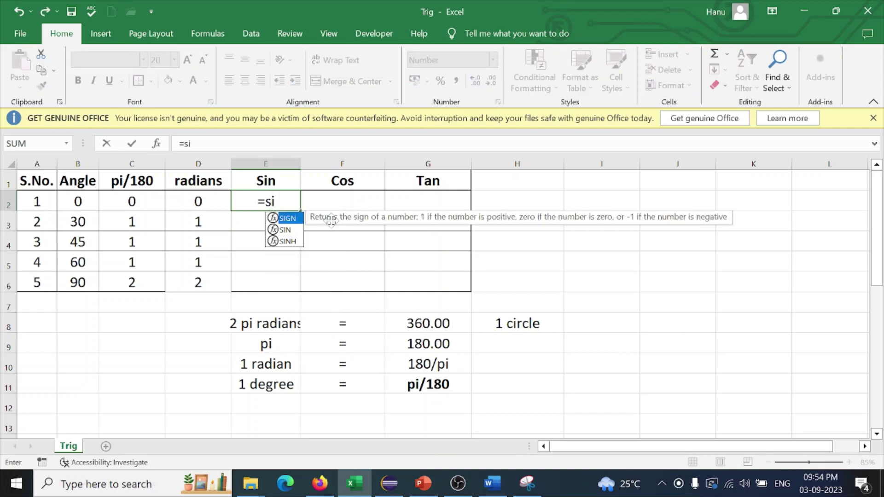
type("n(")
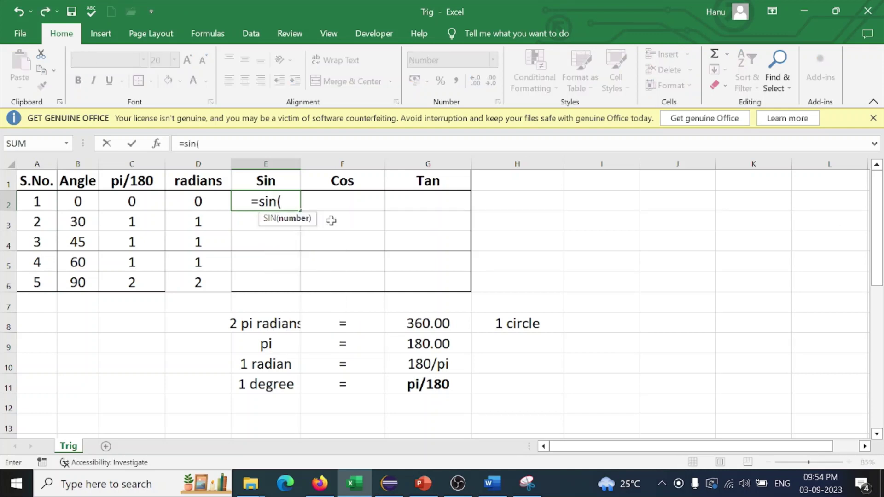
left_click(211, 201)
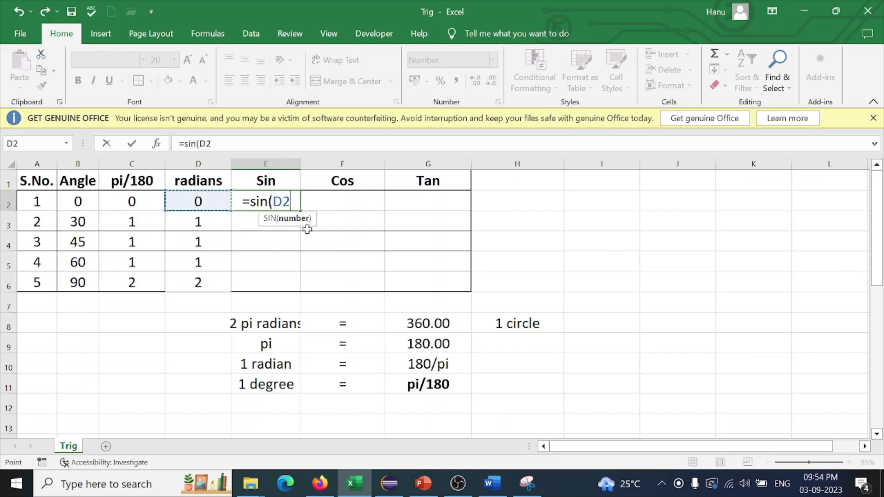
type(")")
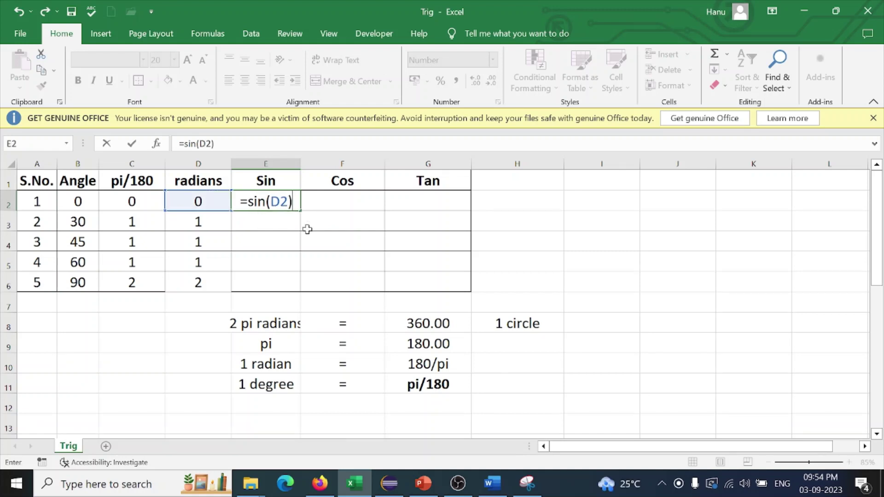
key("Return")
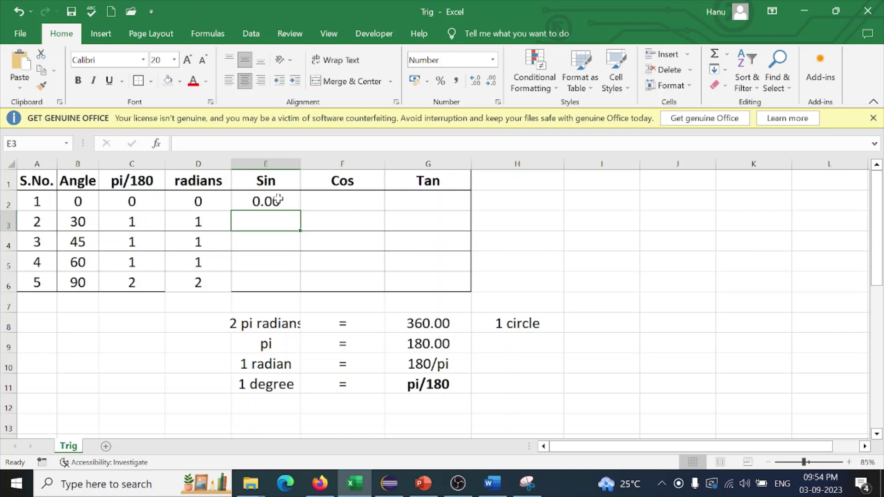
left_click(279, 200)
left_click_drag(300, 212, 303, 289)
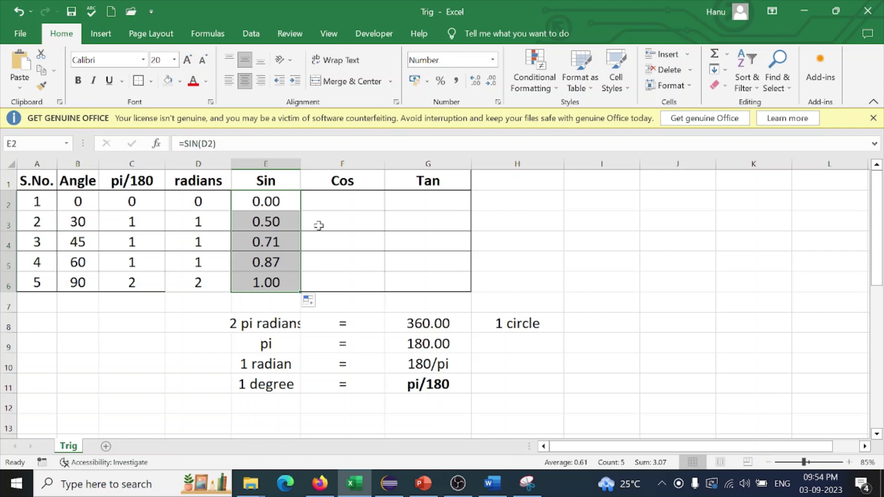
Step: Enter =COS(RADIANS(B2)) in F2 and fill it down to F6
left_click(334, 203)
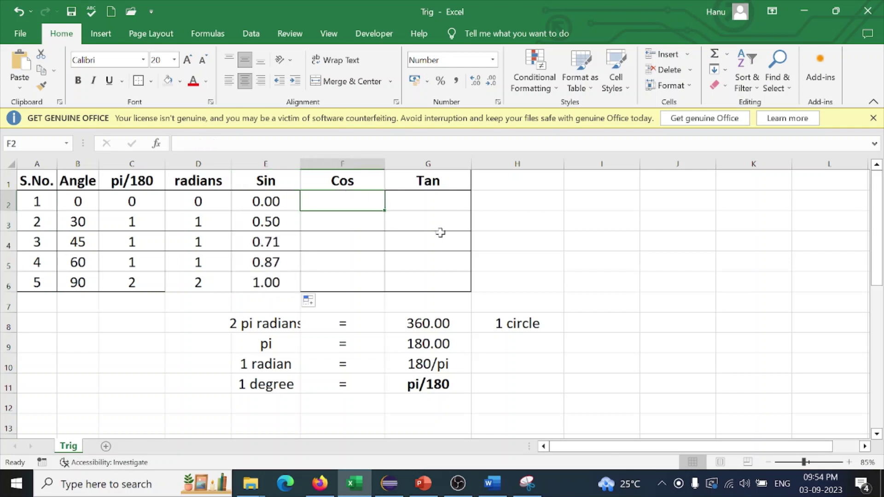
type("=cos")
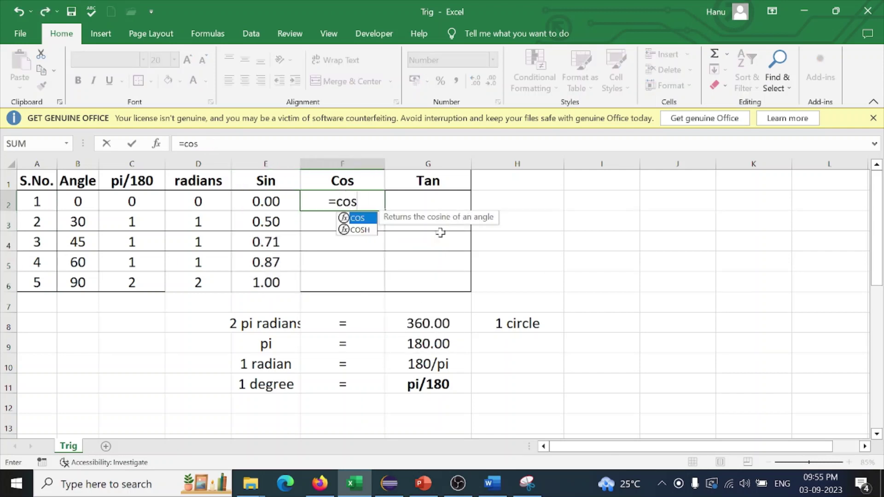
type("(")
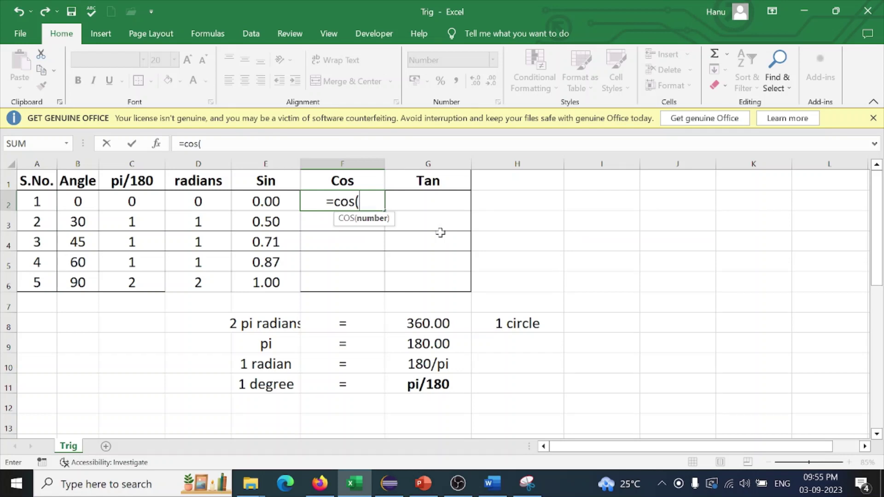
type("r")
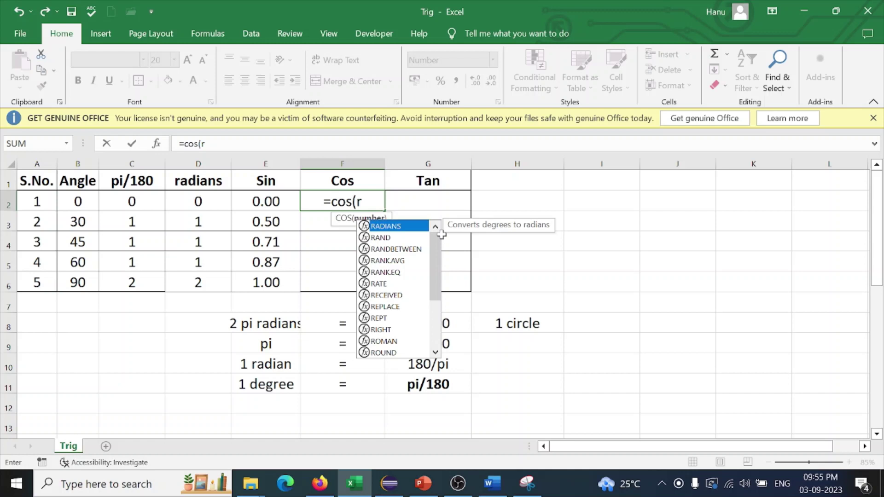
key("Tab")
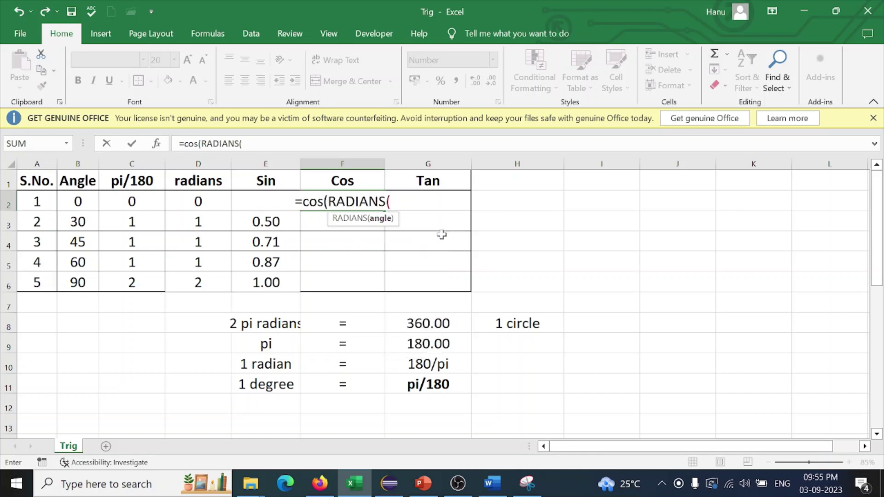
left_click(79, 201)
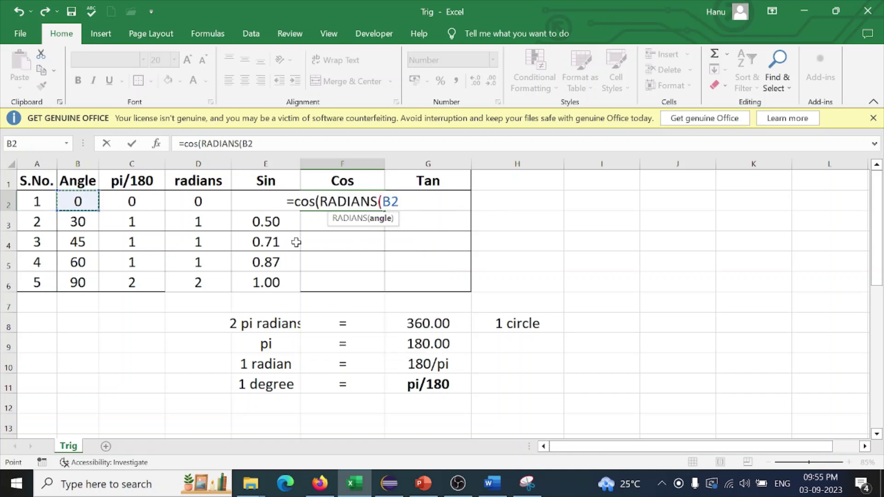
type("))")
key("Return")
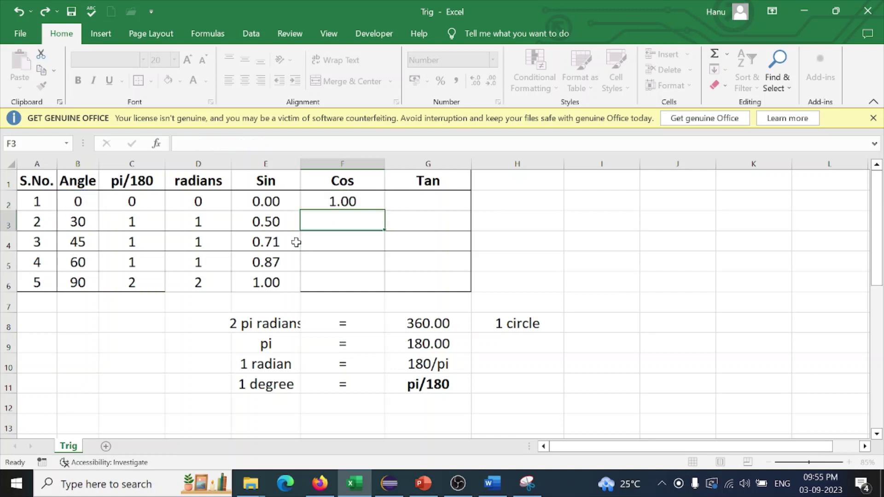
left_click(344, 202)
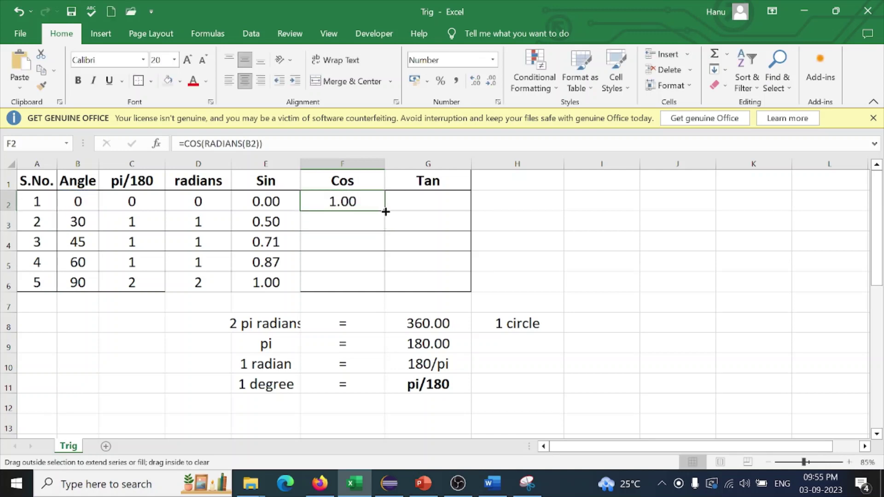
left_click_drag(385, 211, 385, 292)
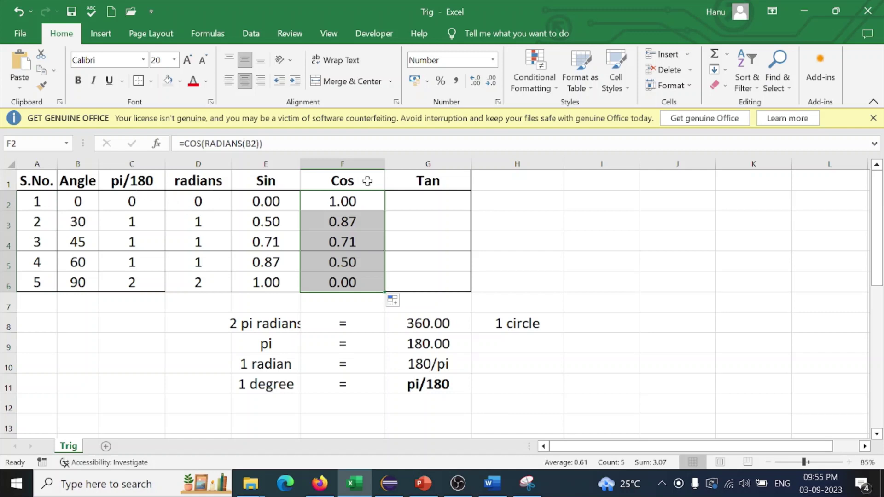
left_click(424, 201)
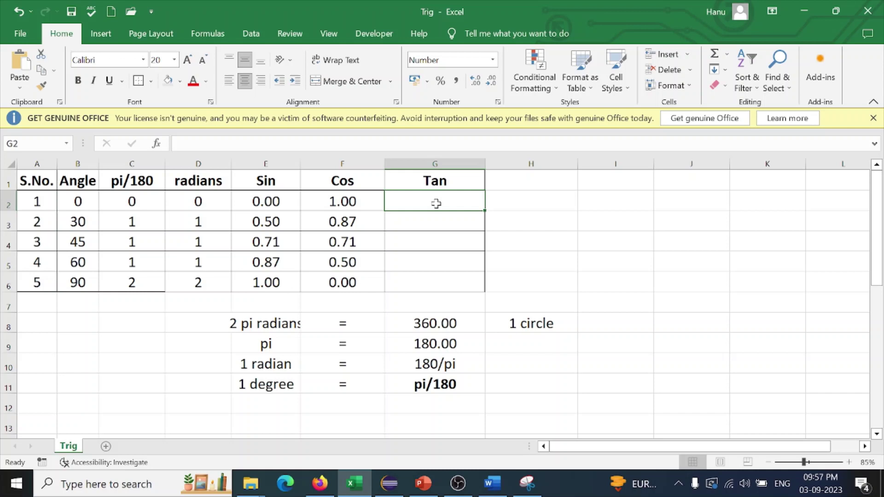
Step: Enter =TAN(RADIANS(B2)) in G2
type("=ta")
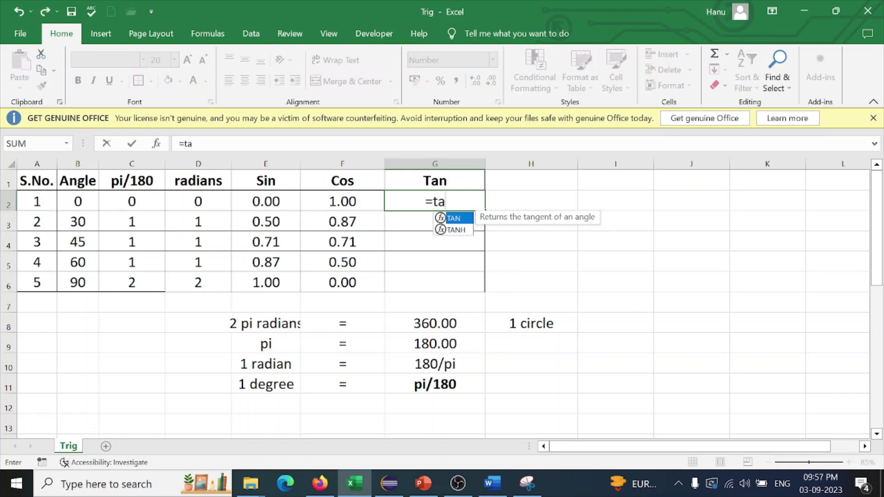
type("n(")
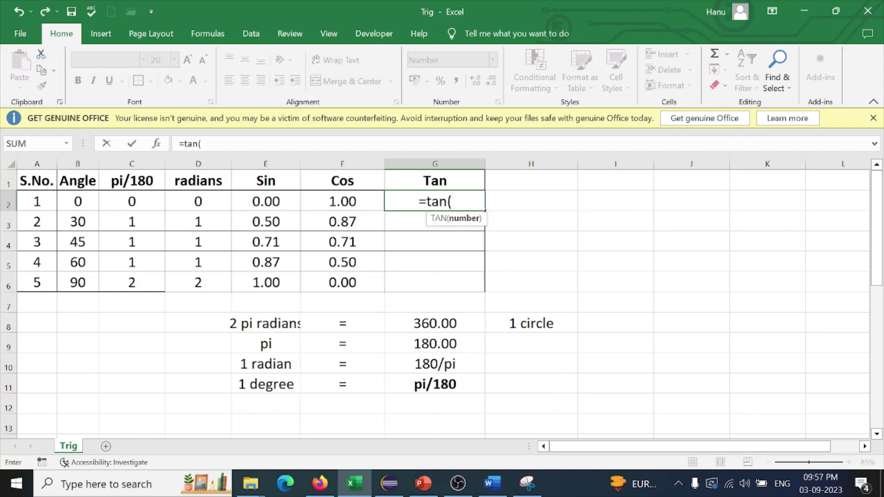
type("ra")
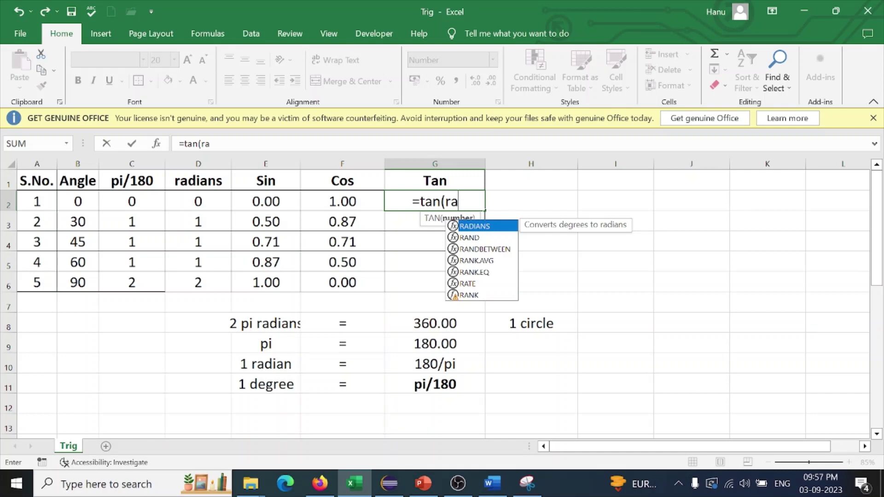
key("Tab")
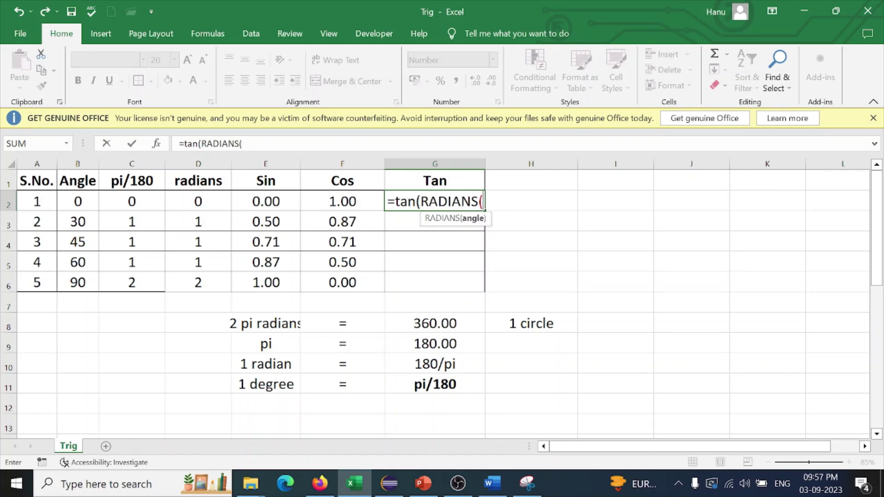
left_click(88, 201)
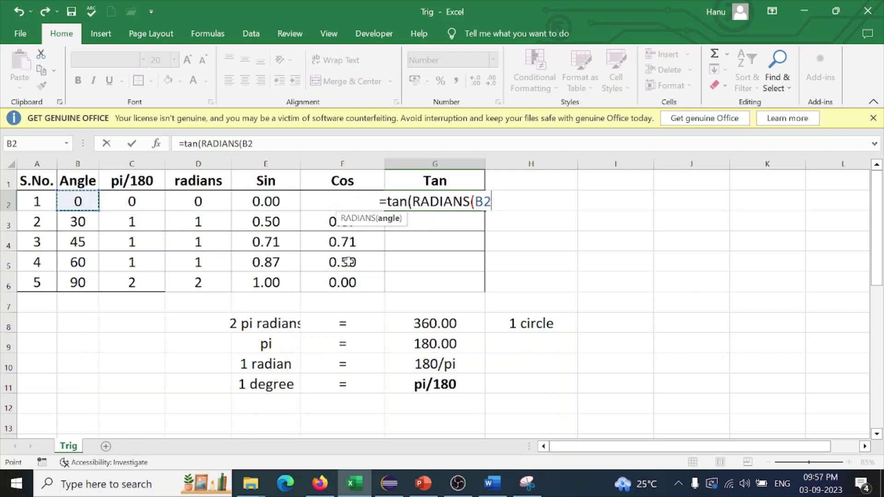
type("))")
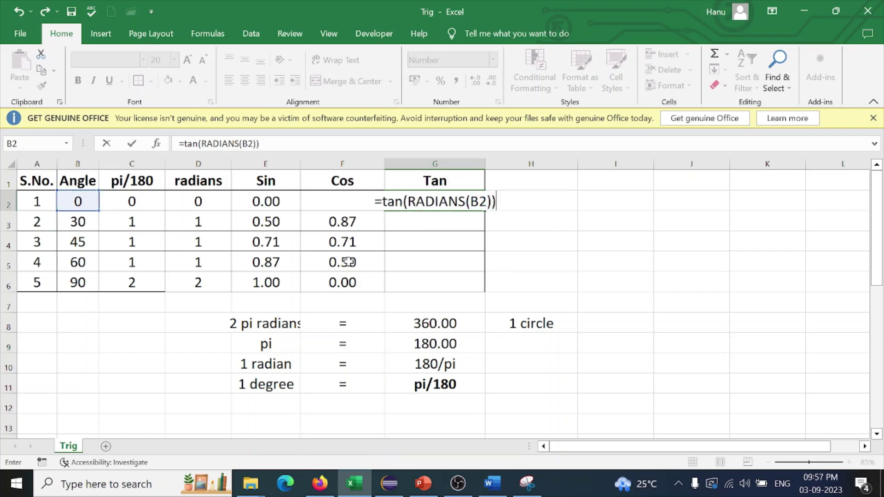
key("Return")
Step: Fill the Tan formula down to G6 and auto-fit column G to show the 90° value
left_click(422, 189)
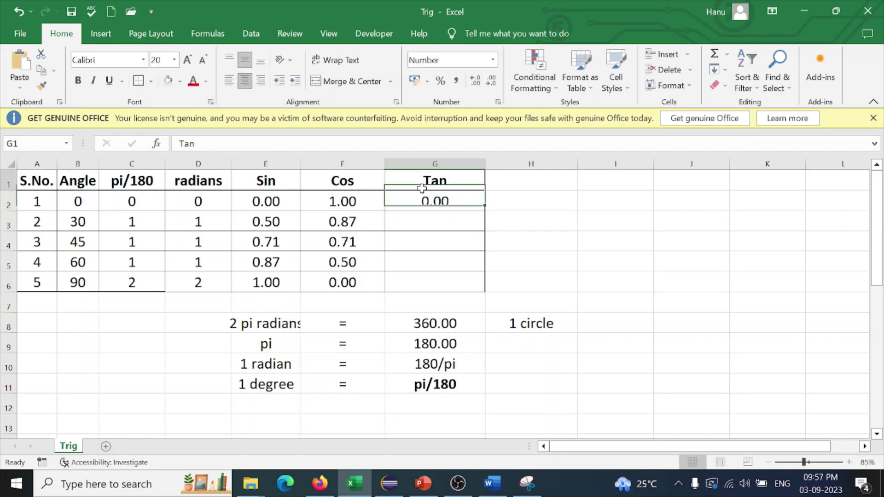
left_click(456, 200)
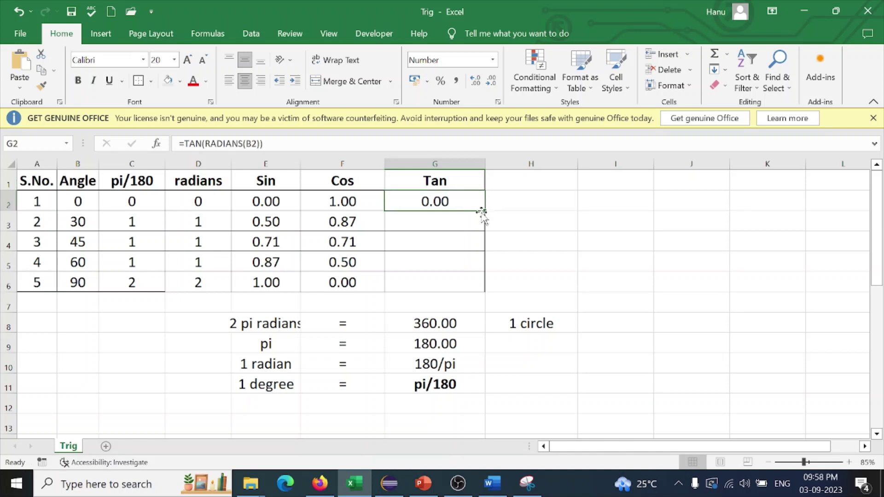
left_click_drag(485, 211, 487, 285)
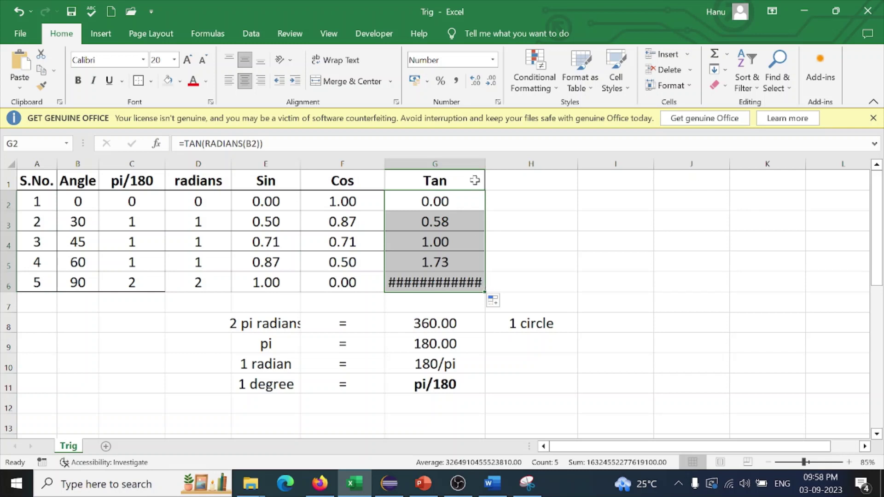
double_click(486, 164)
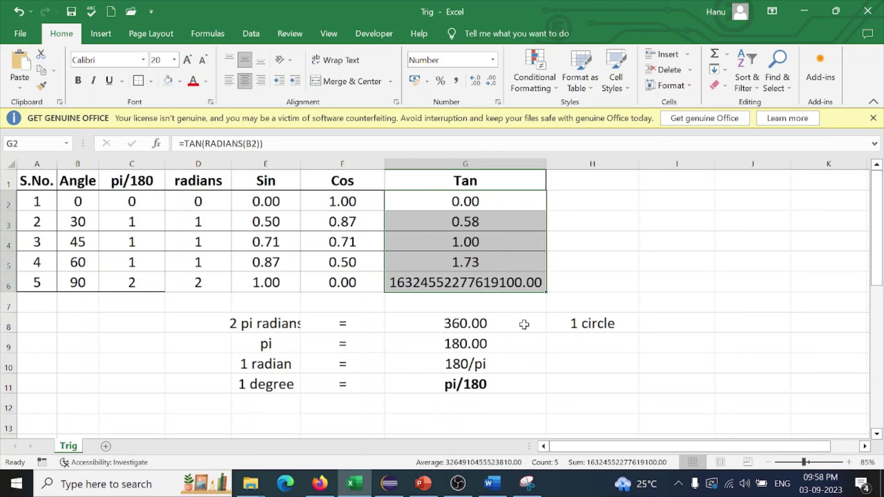
left_click(522, 286)
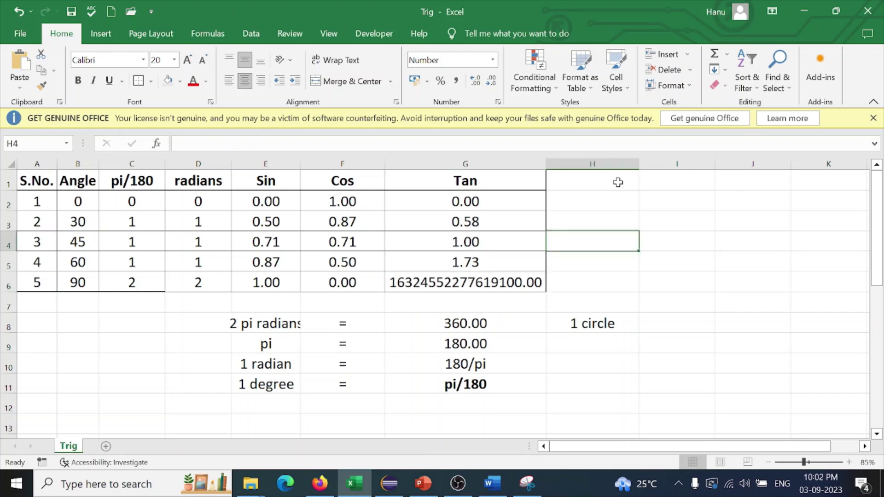
Step: Head column H 'cosec' and fill H2:H6 with =1/E2
left_click(618, 182)
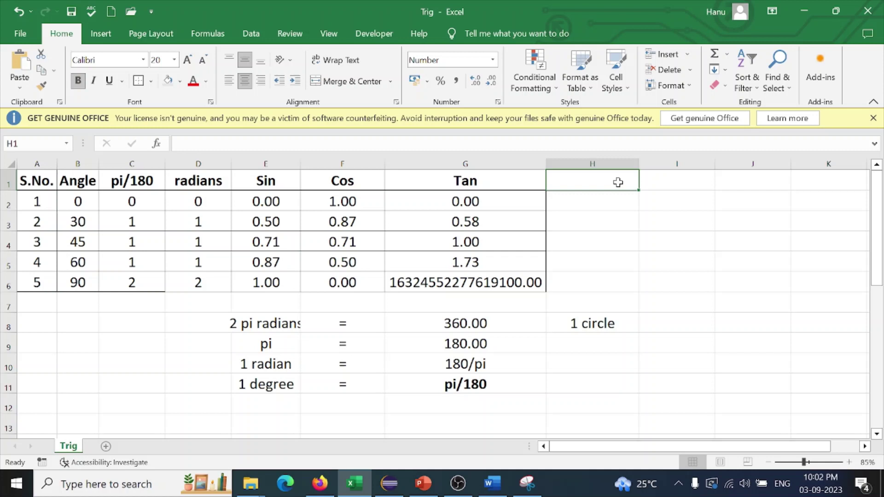
type("cosec")
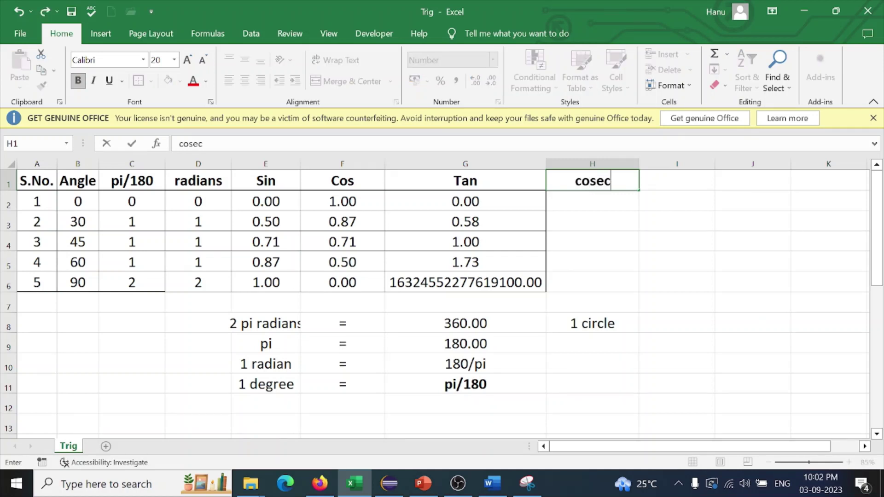
key("Return")
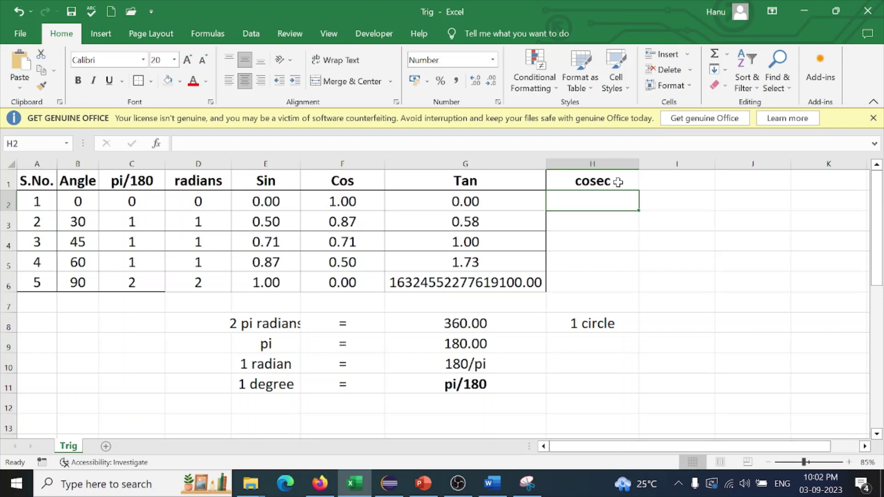
type("=")
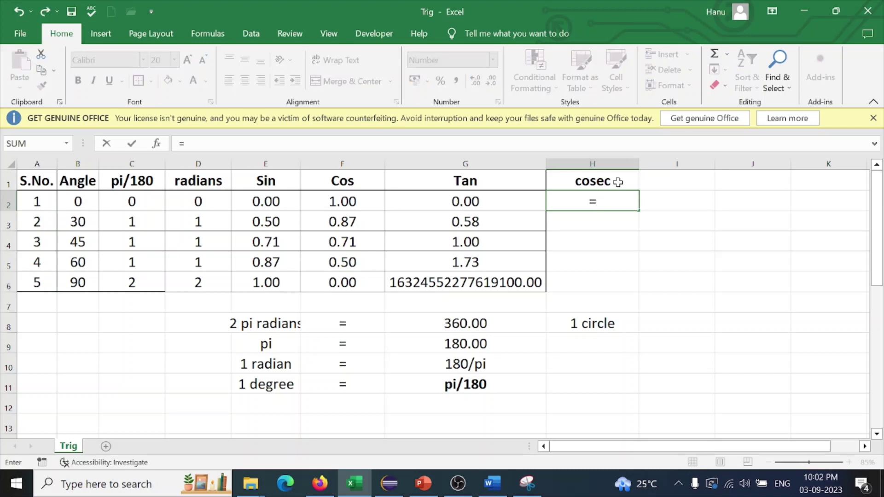
type("1/")
left_click(268, 203)
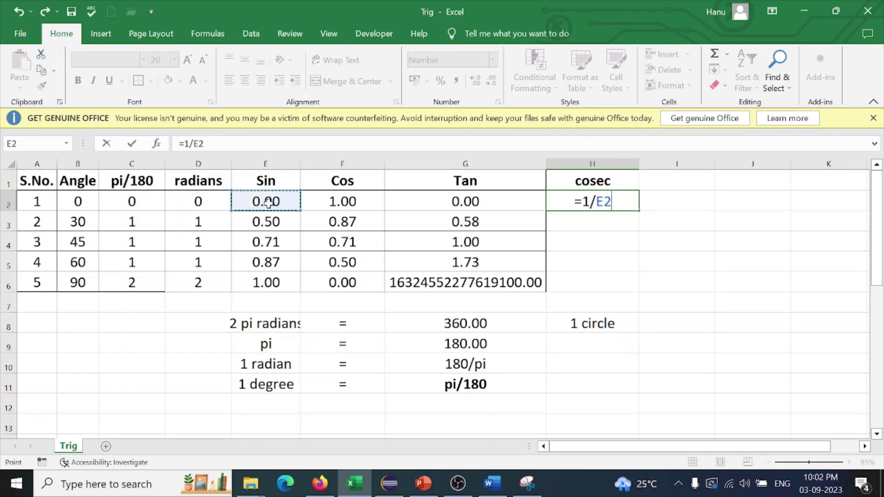
key("Return")
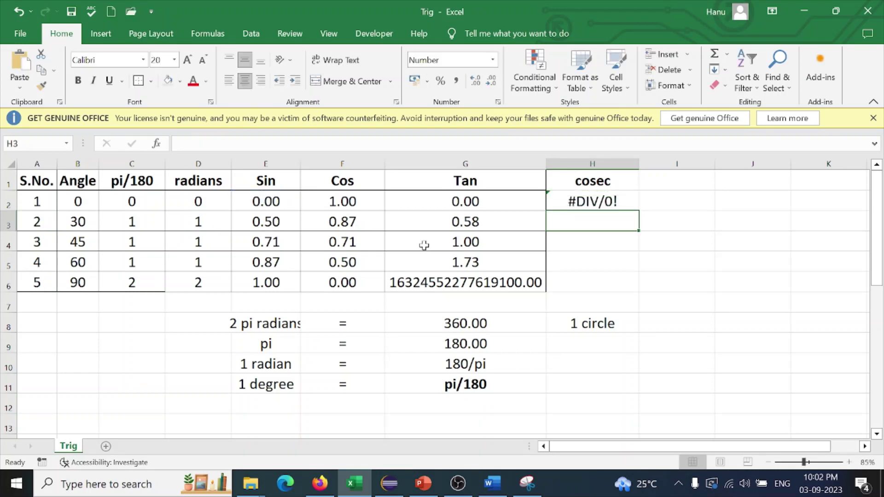
left_click(617, 203)
left_click_drag(639, 211, 643, 285)
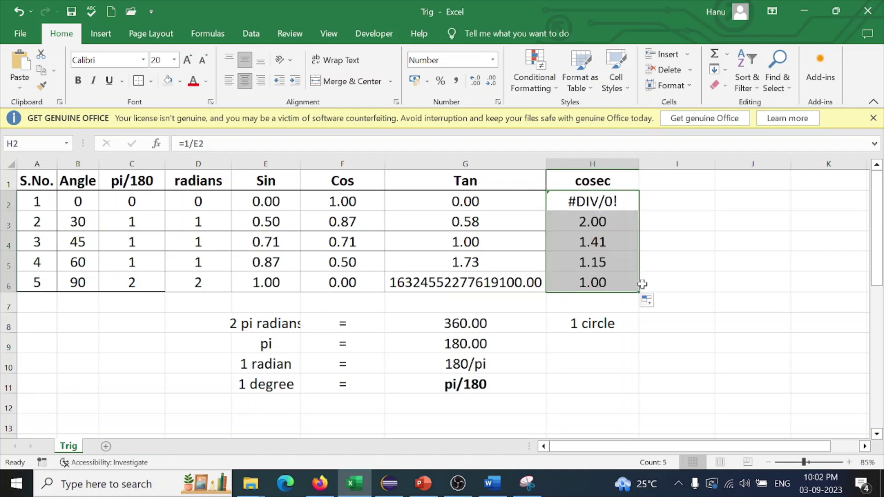
left_click(673, 174)
Step: Head column I 'sec' and enter =1/F2 in I2
type("sec")
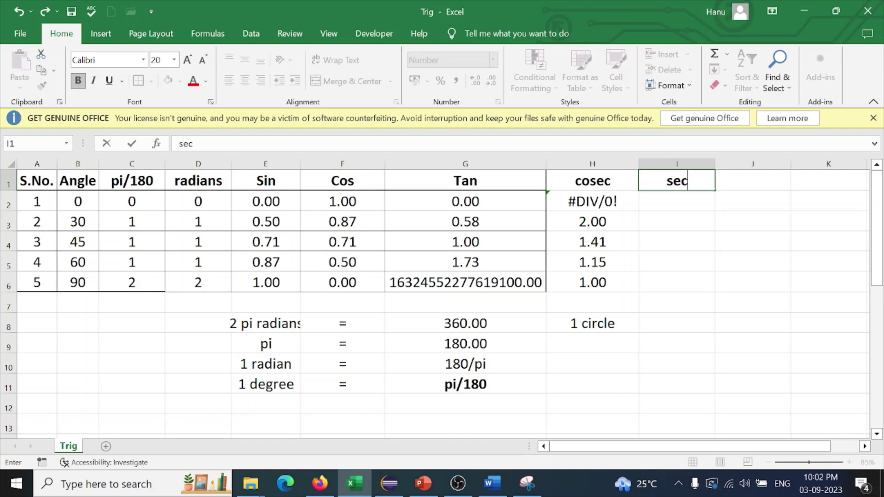
key("Return")
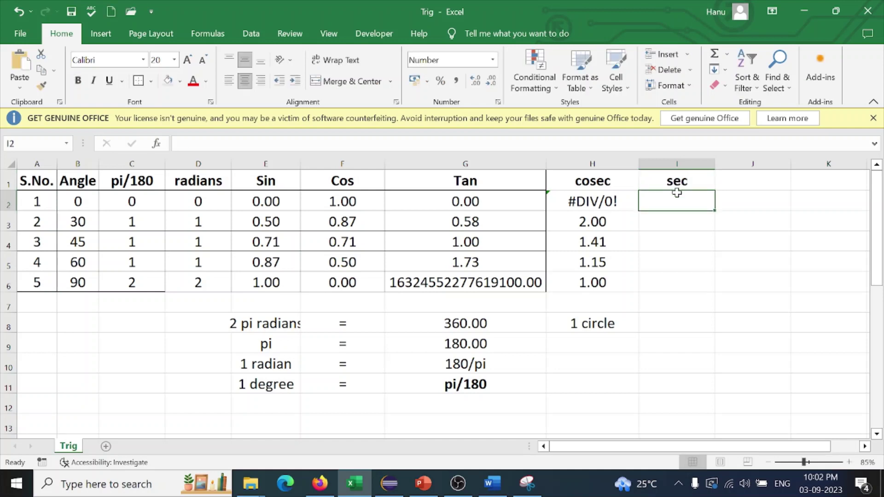
type("=")
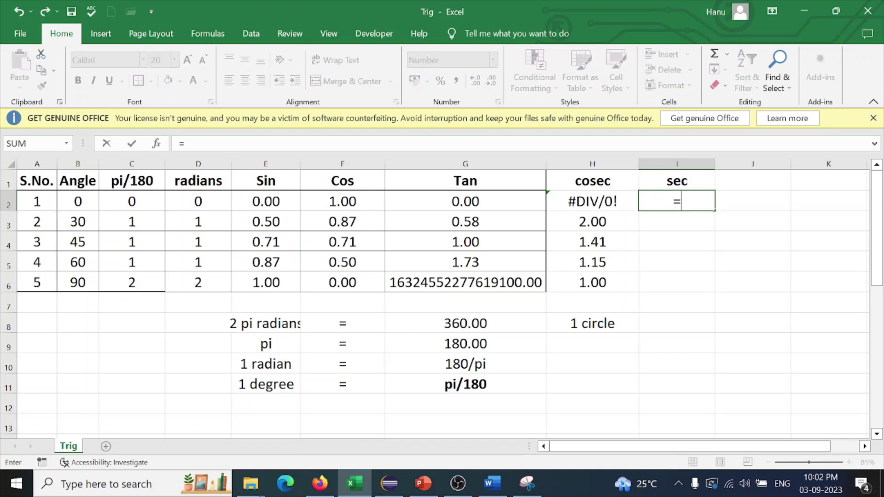
type("1/")
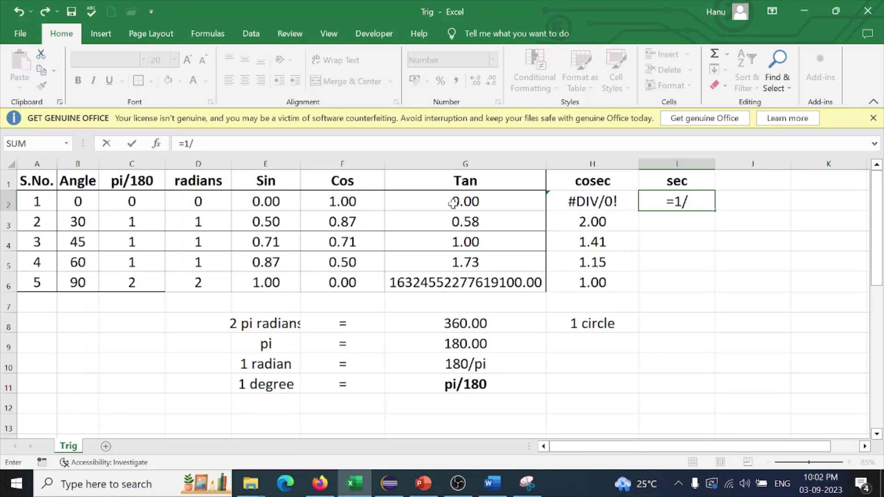
left_click(364, 206)
key("Return")
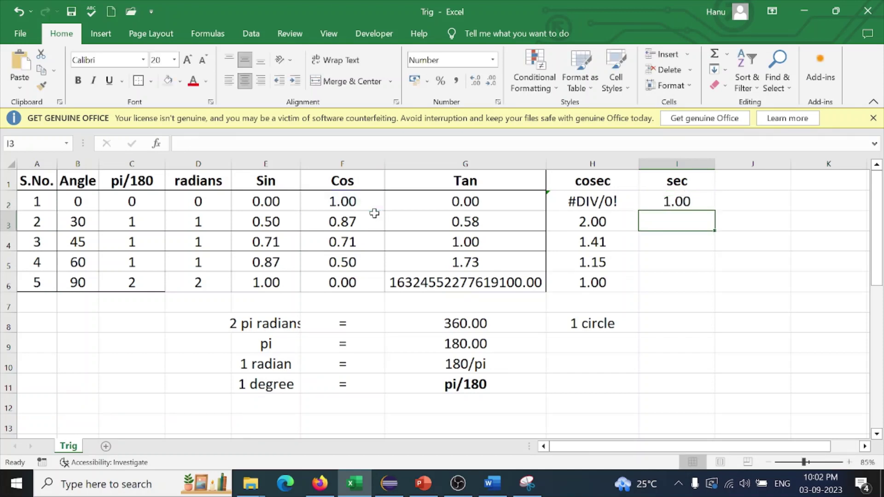
Step: Fill the sec formula down to I6 and auto-fit column I to its values
left_click(693, 203)
left_click_drag(714, 211, 714, 291)
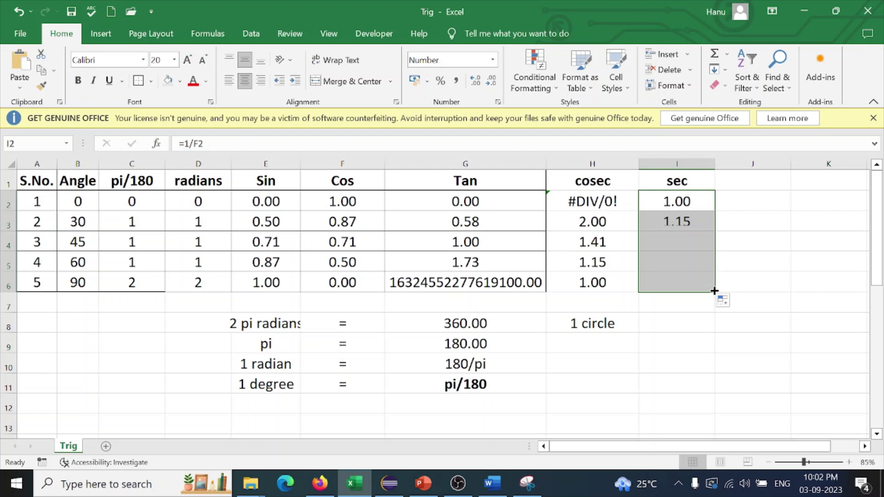
left_click(740, 184)
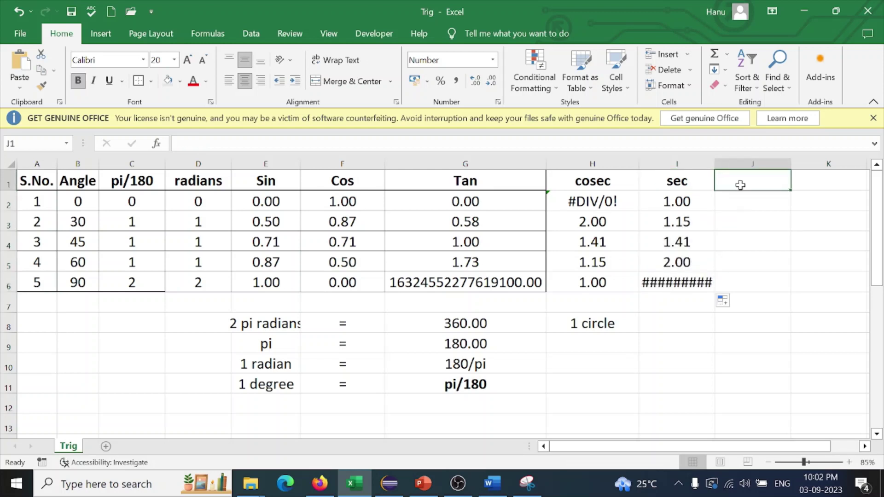
double_click(715, 163)
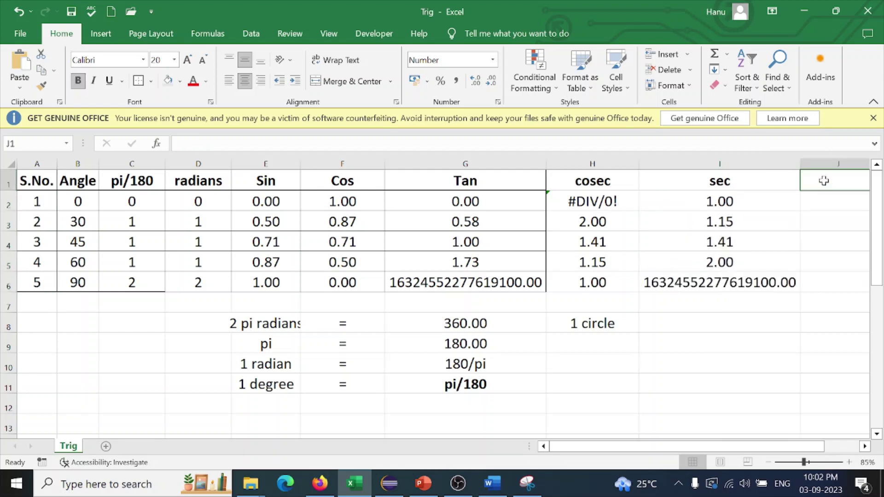
Step: Head column J 'cot', enter =1/G2 in J2 and fill it down to J6
type("cot")
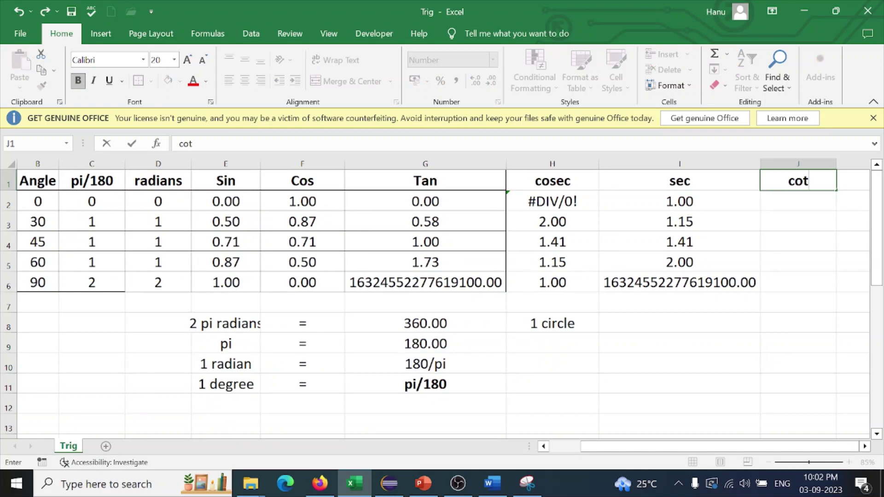
key("Return")
type("=")
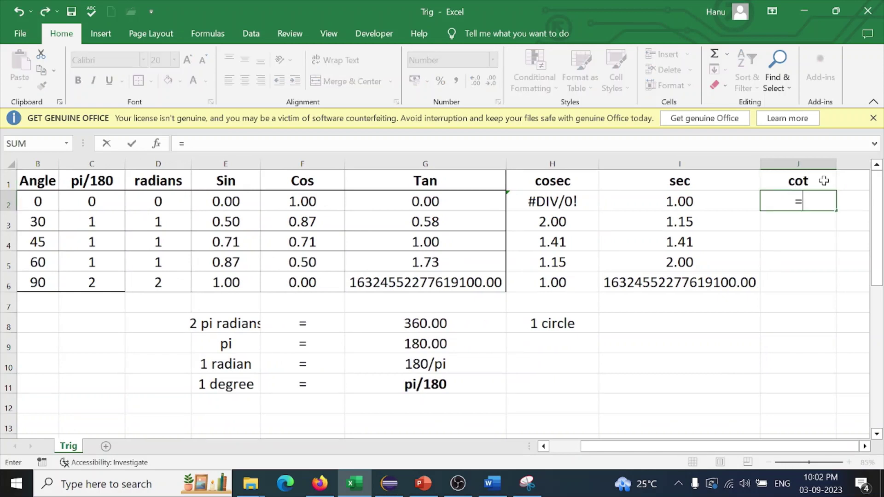
type("1/")
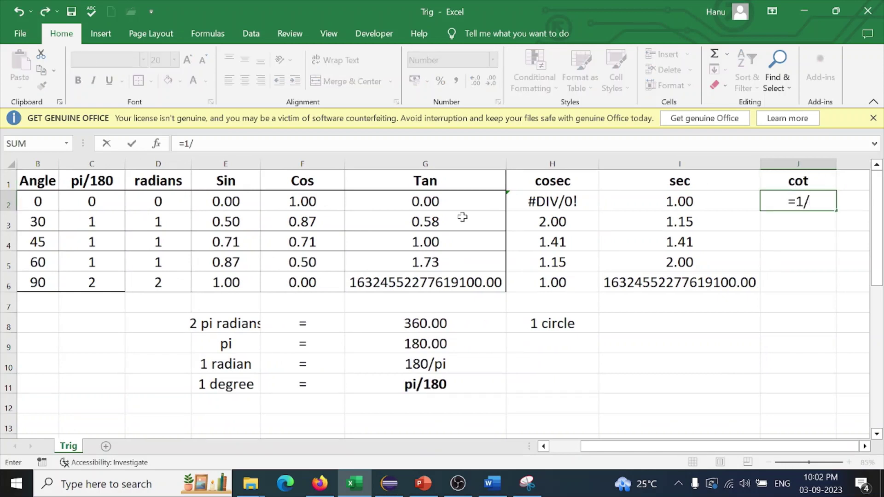
left_click(454, 202)
key("Return")
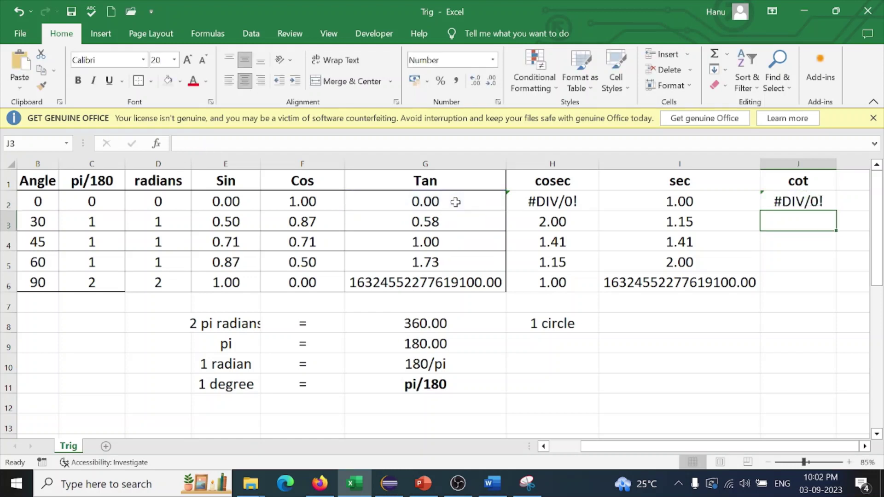
left_click(806, 201)
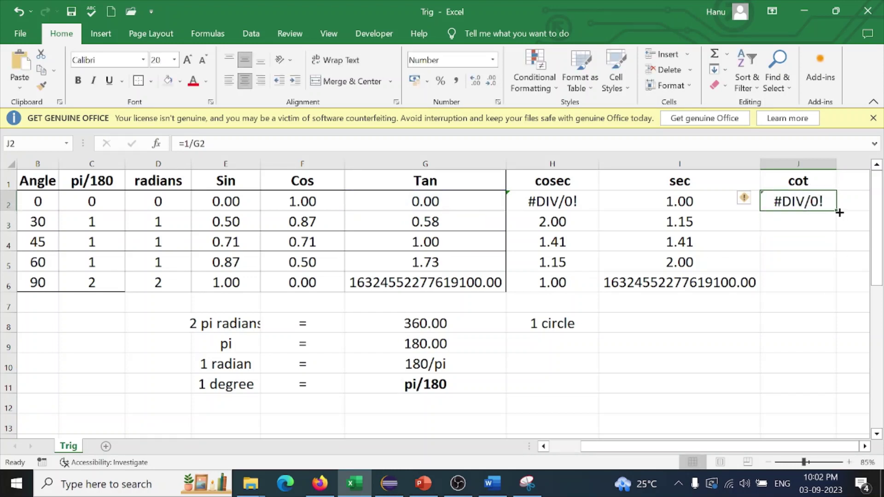
left_click_drag(839, 212, 838, 290)
left_click(801, 341)
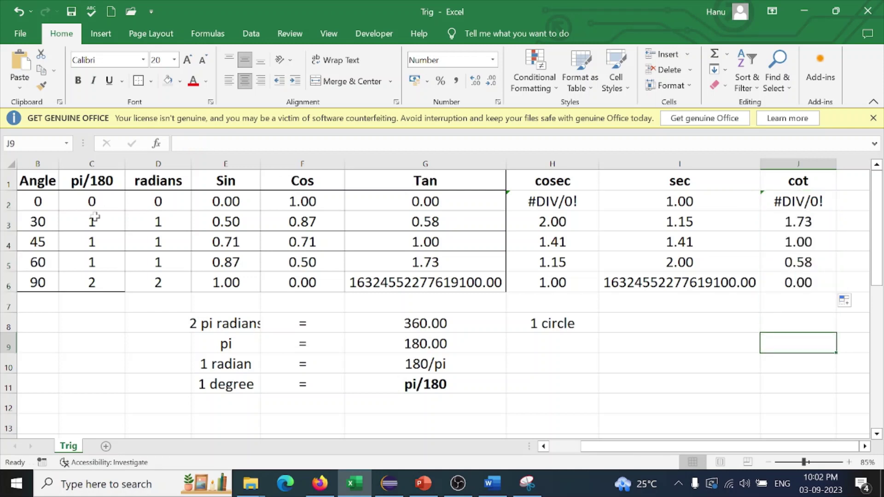
Step: Narrow columns I and J, then auto-fit columns I and H to their contents
left_click_drag(761, 164, 747, 166)
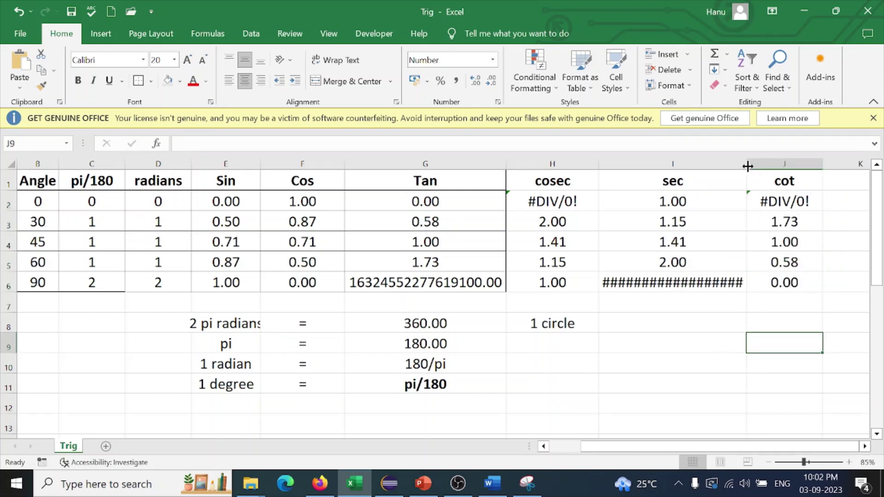
left_click_drag(822, 165, 802, 166)
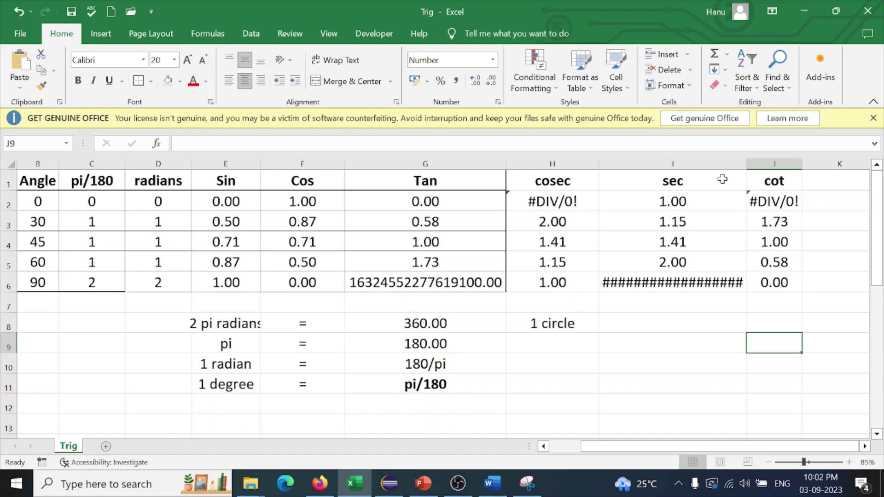
double_click(745, 162)
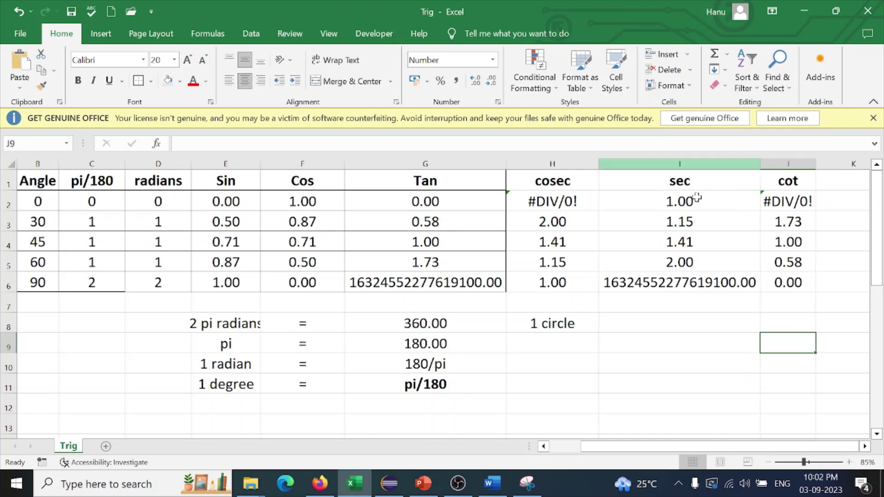
double_click(599, 163)
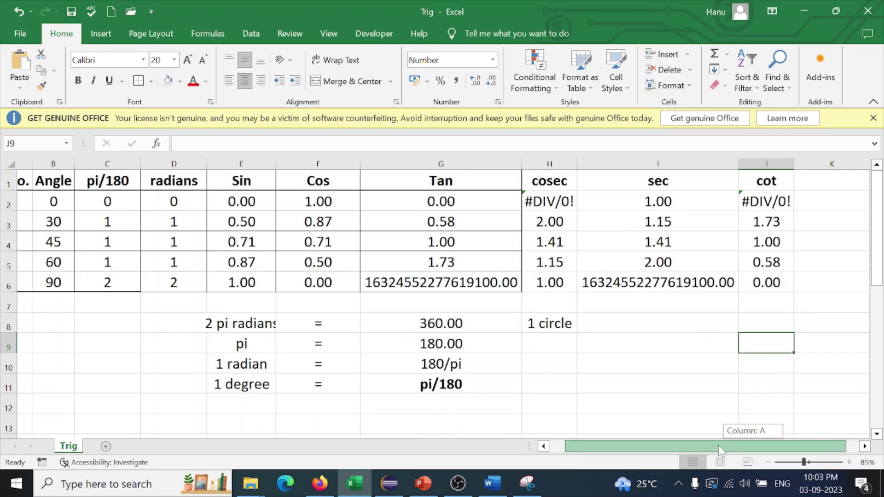